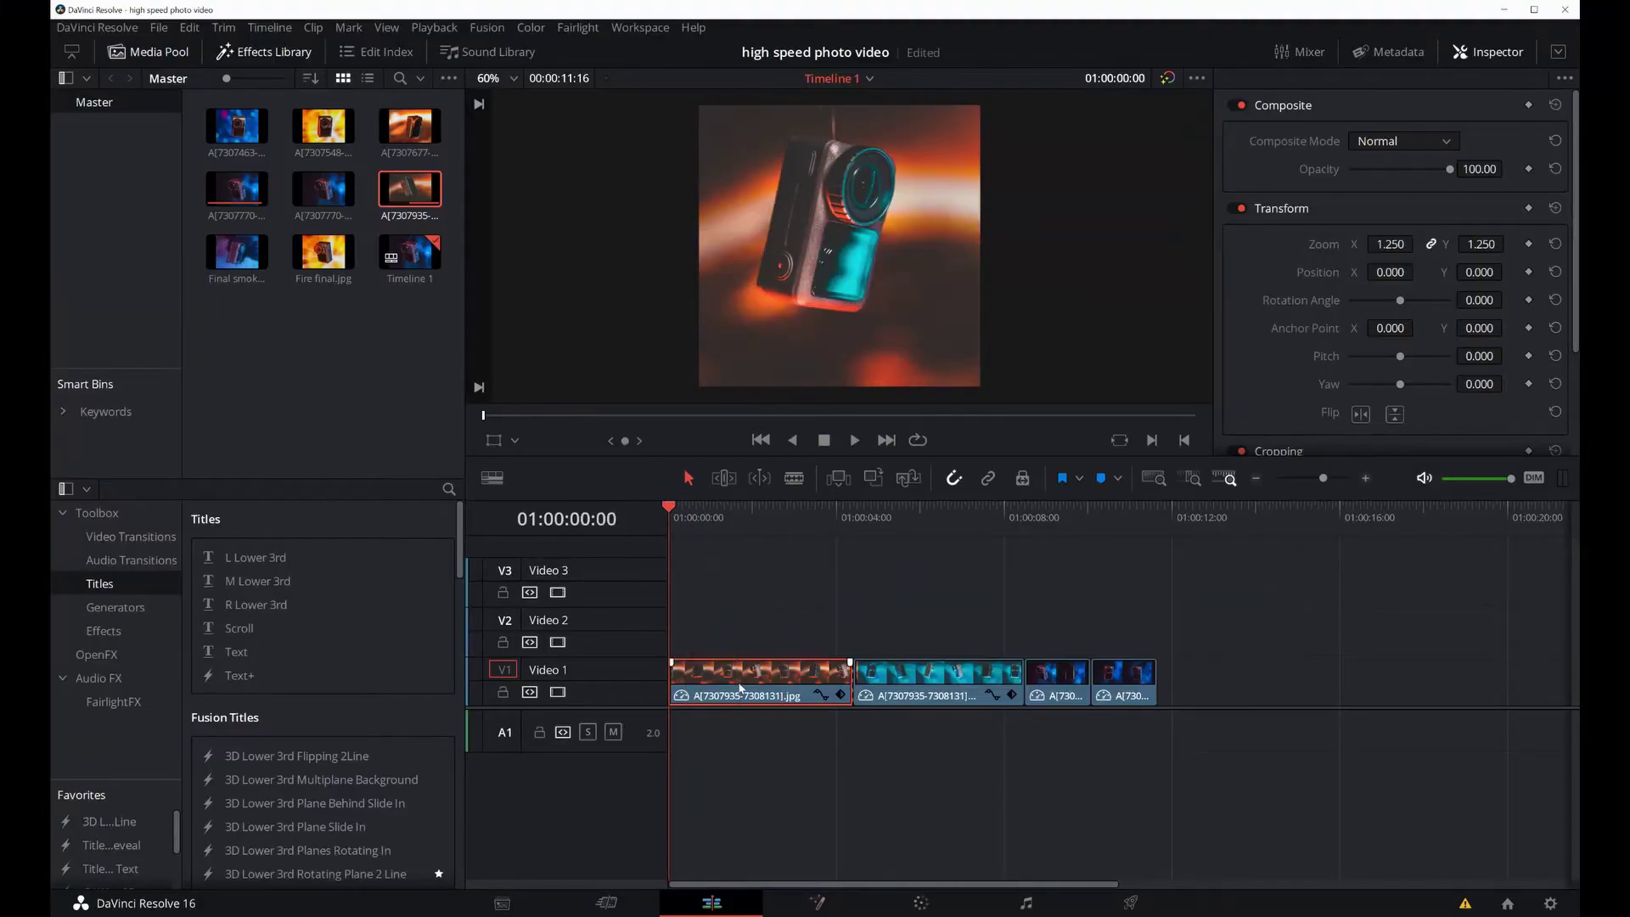
Open the orange camera clip in Fusion and add a Paint node between MediaIn1 and MediaOut1, spaced away from MediaIn1
{"action": "left_click", "coordinate": [814, 903]}
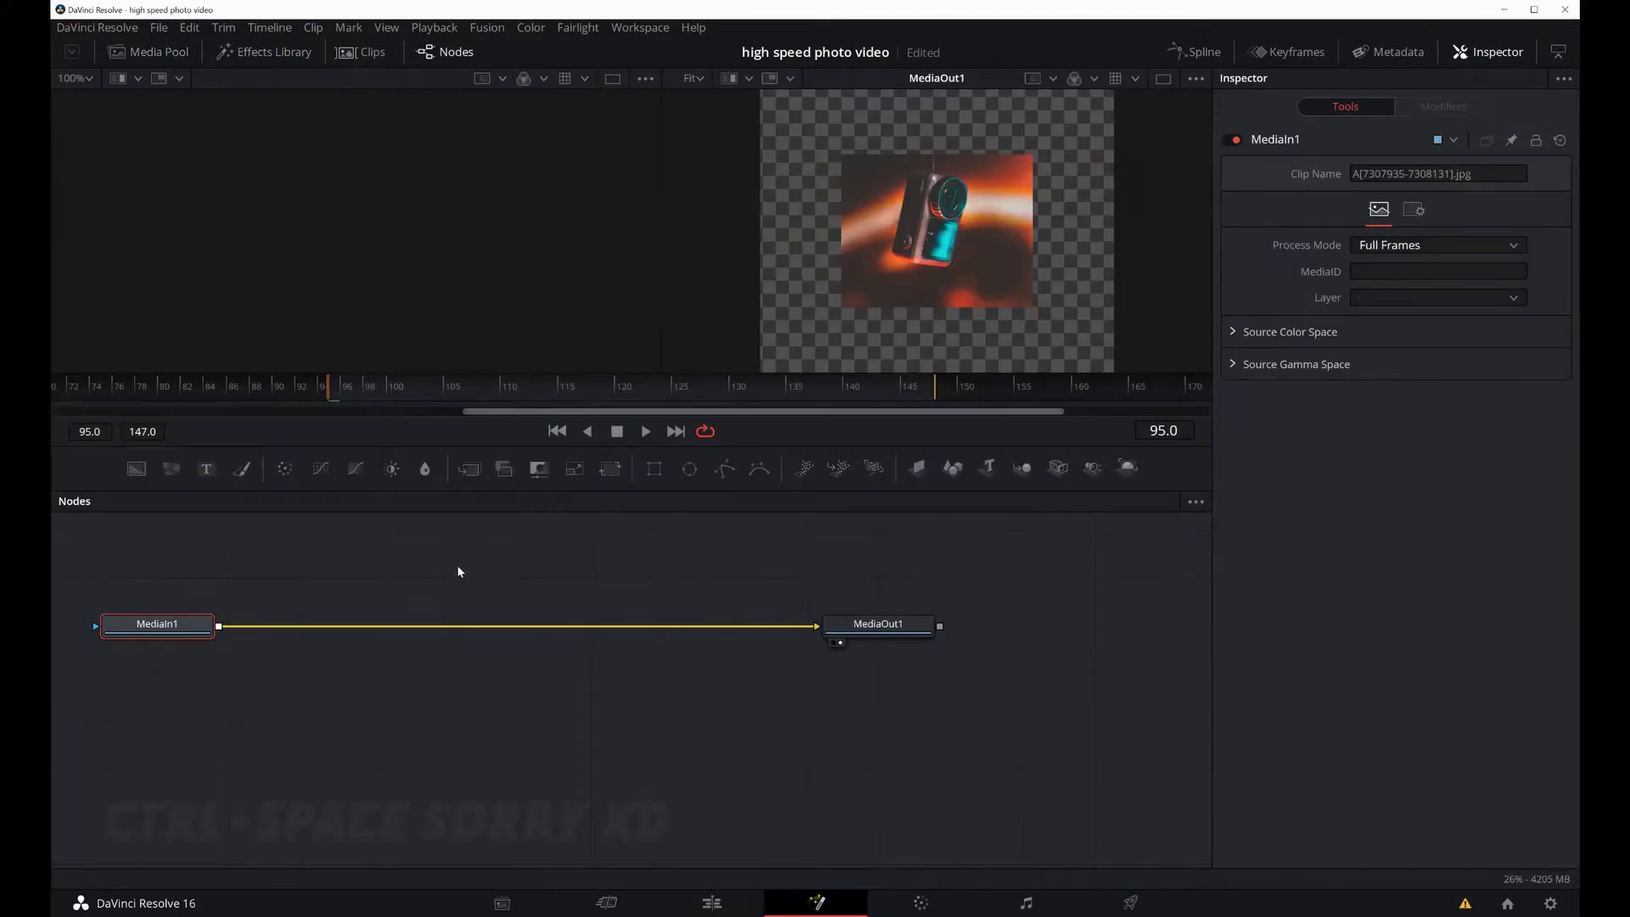
{"action": "key", "text": "ctrl+space"}
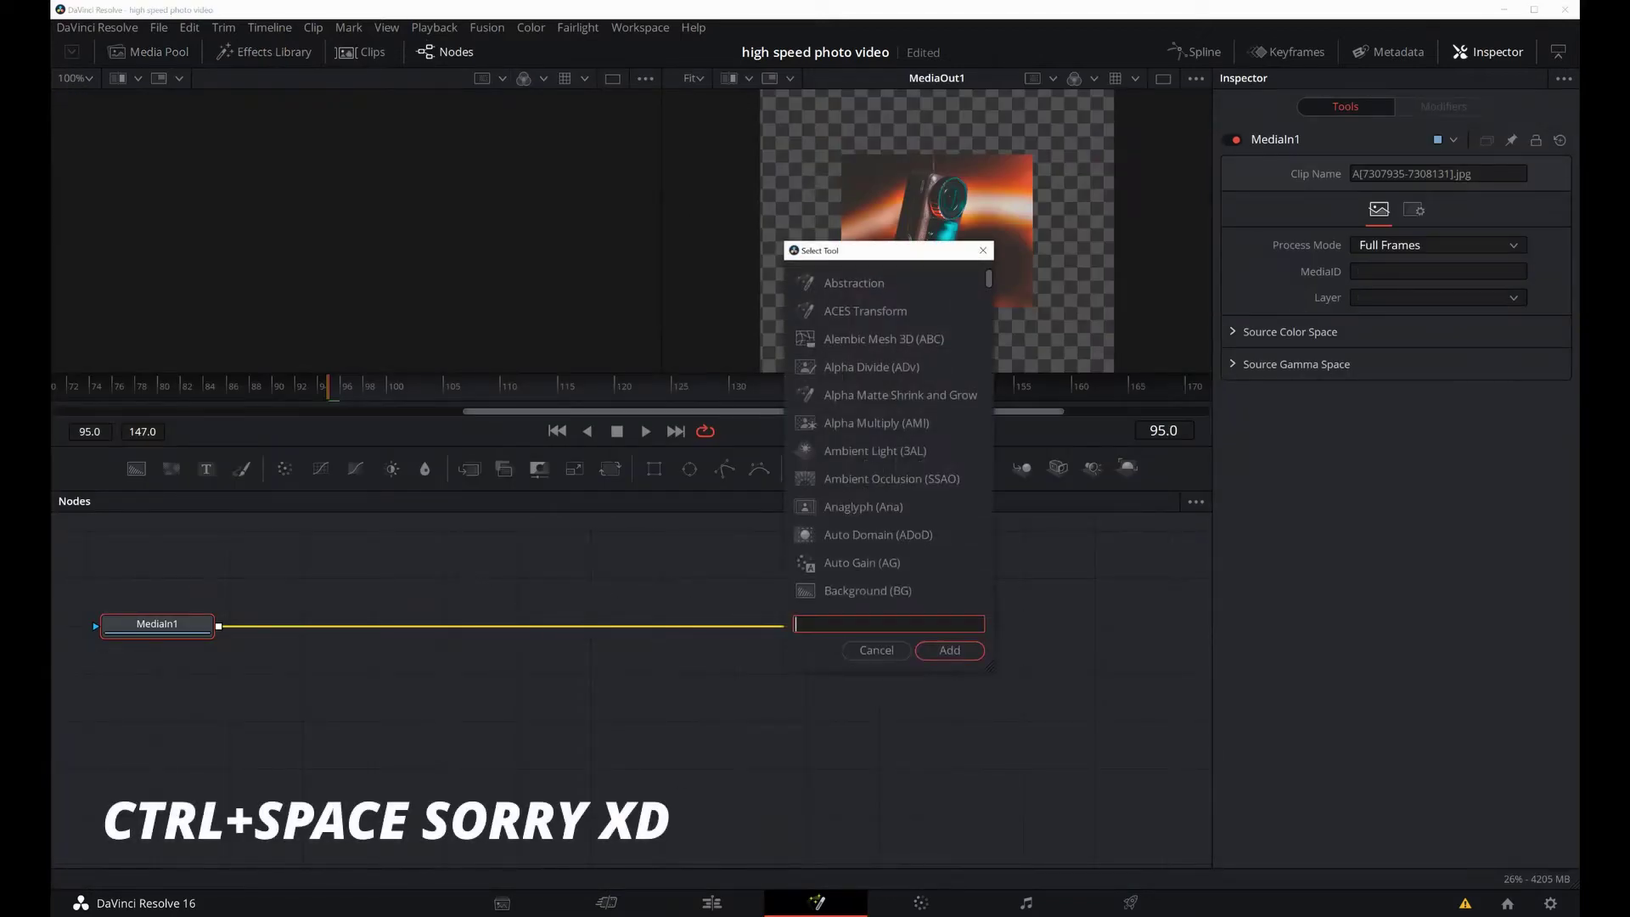
{"action": "type", "text": "paint"}
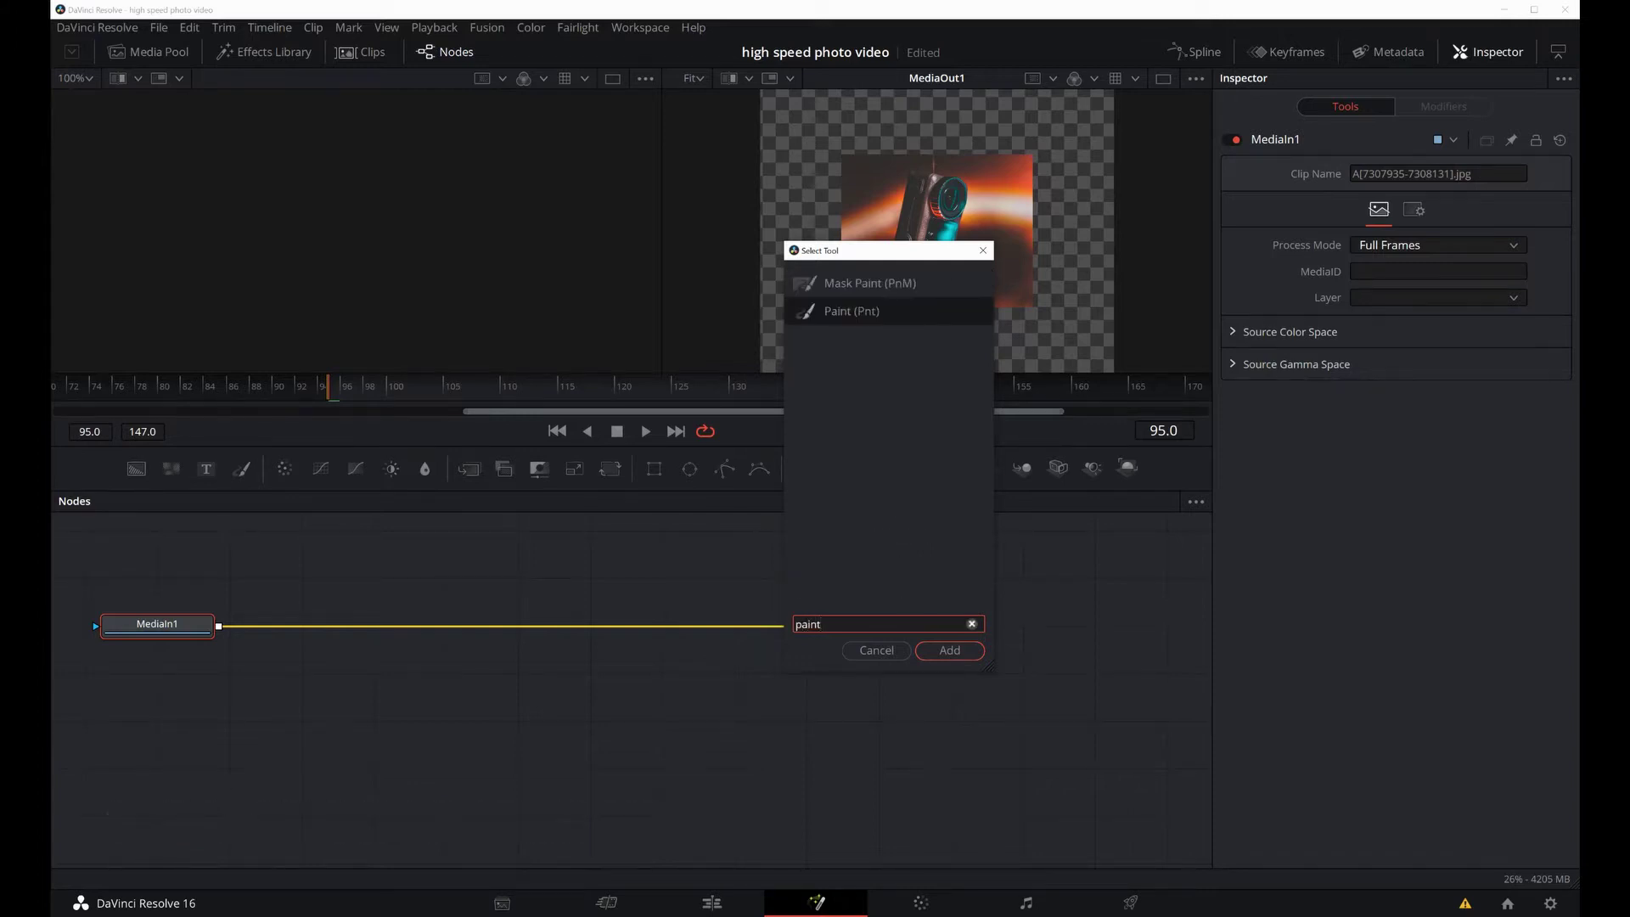
{"action": "key", "text": "Return"}
{"action": "key", "text": "Return"}
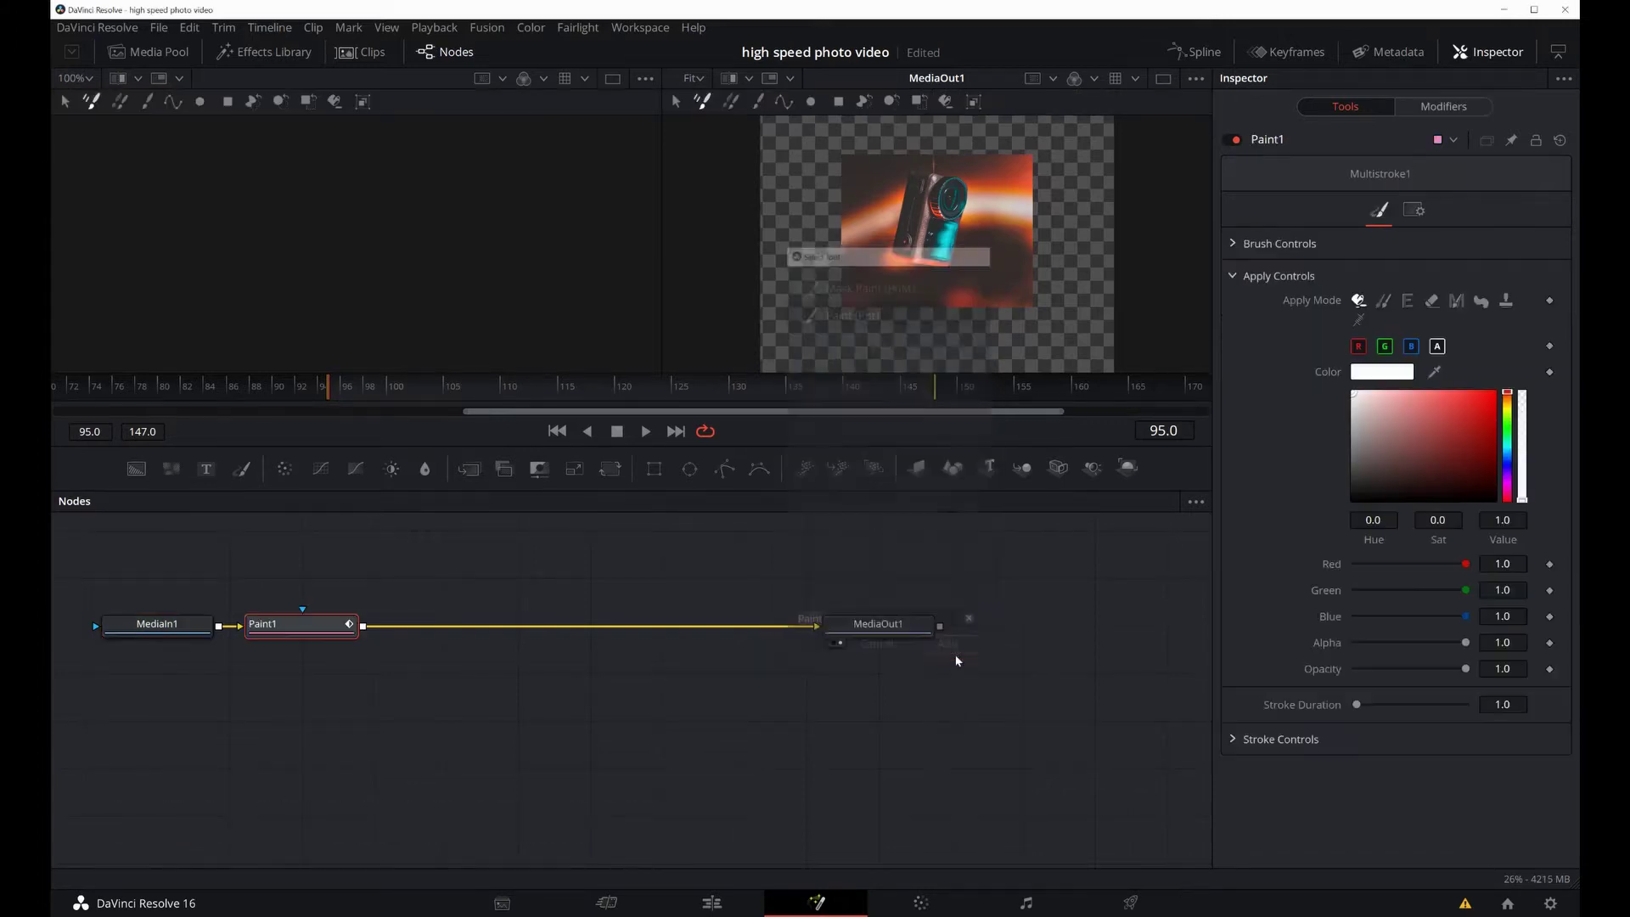
{"action": "left_click_drag", "start_coordinate": [280, 628], "coordinate": [351, 627]}
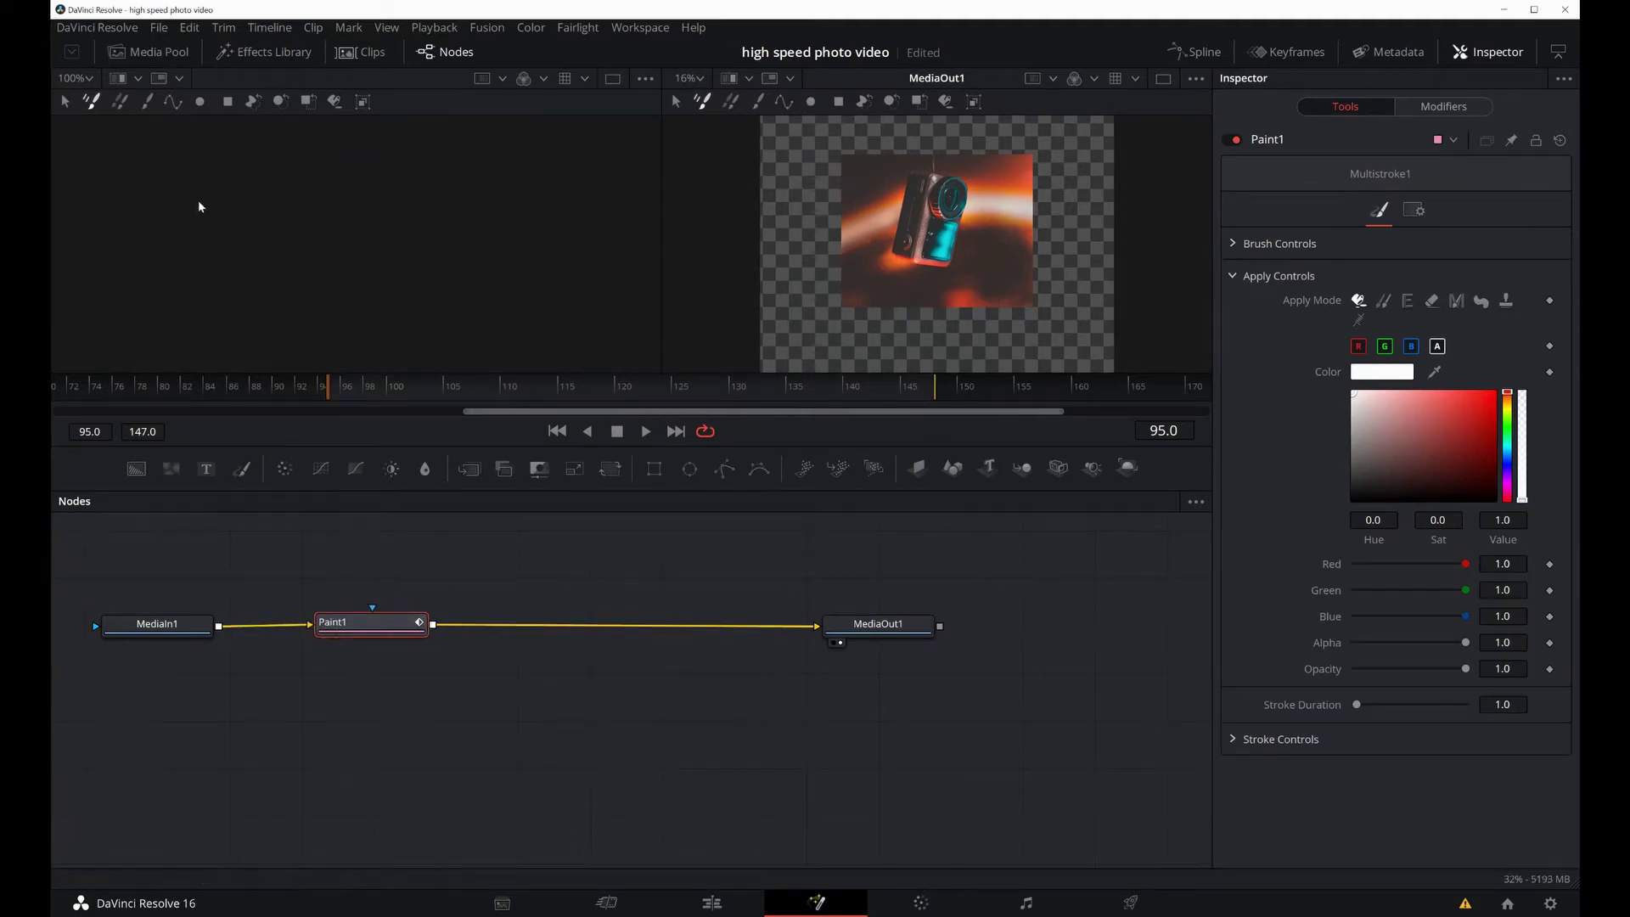
Draw a polyline paint stroke along the string, from the camera's top to just above the image edge
{"action": "left_click", "coordinate": [169, 104]}
{"action": "scroll", "coordinate": [957, 247], "scroll_direction": "up", "scroll_amount": 4}
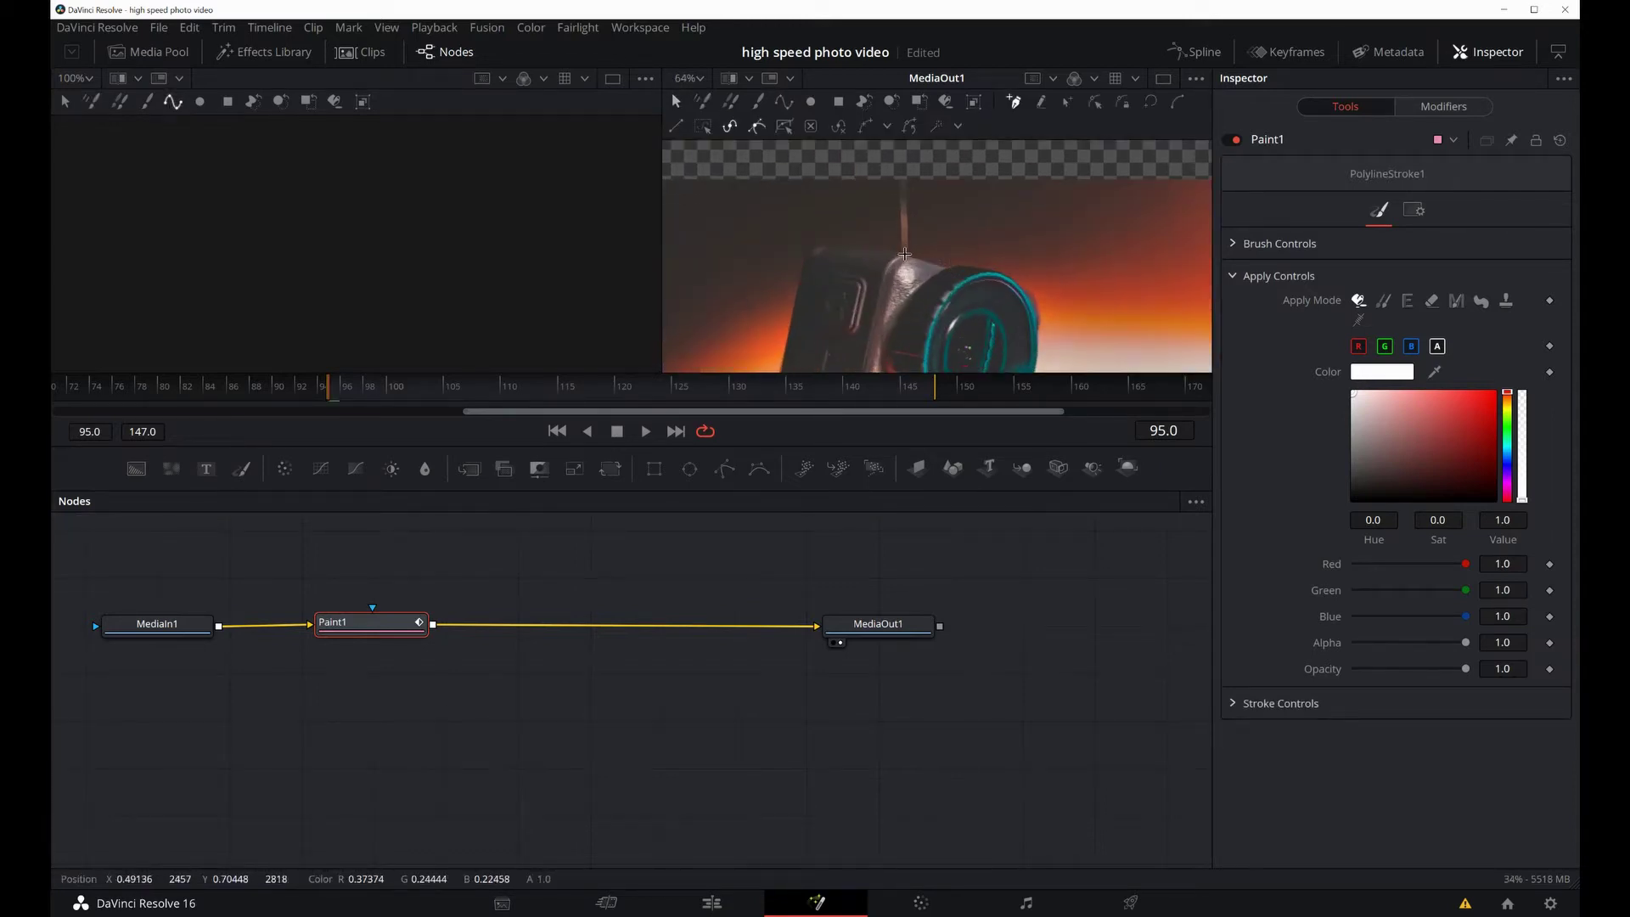
{"action": "left_click", "coordinate": [904, 253]}
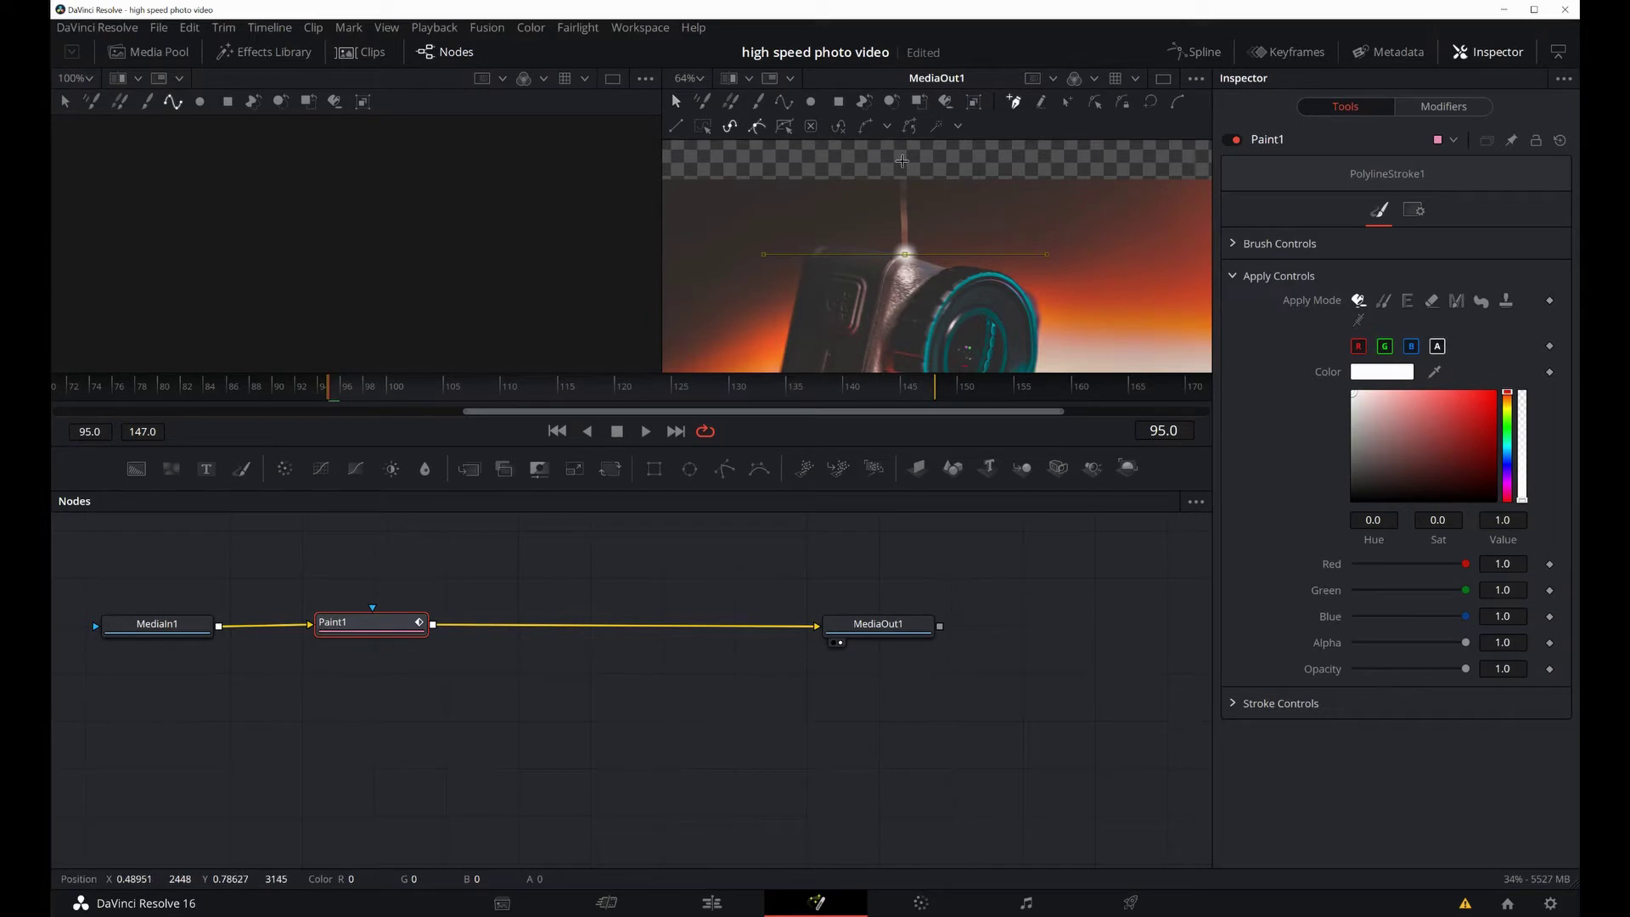
{"action": "left_click", "coordinate": [902, 159]}
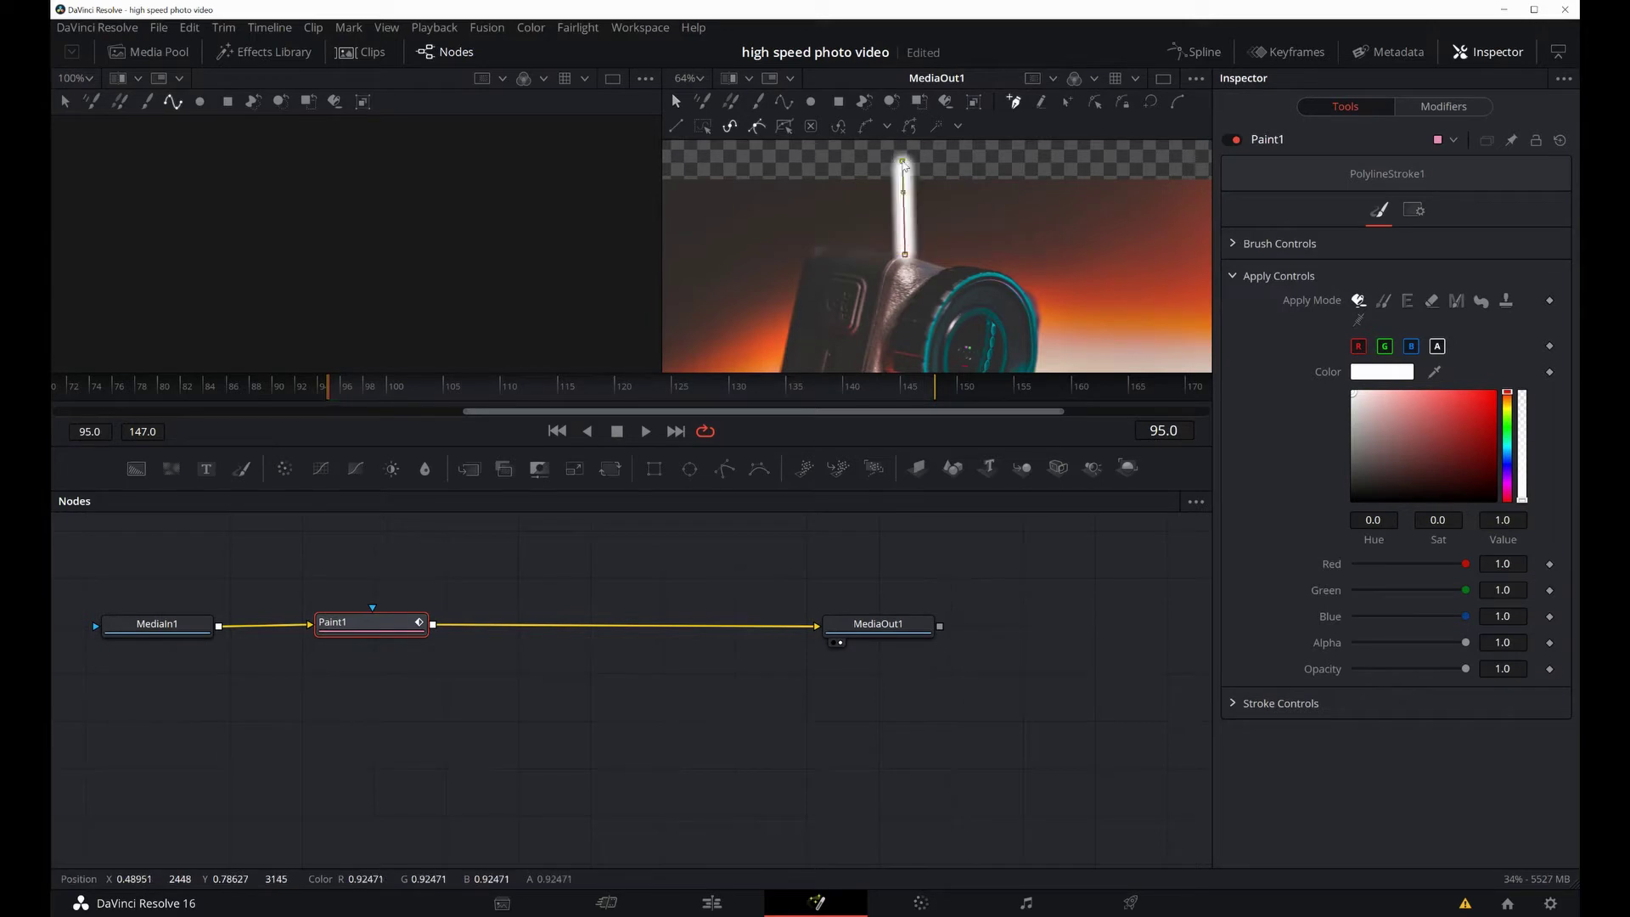
Set the stroke's apply mode to wire removal with the Edge Blend type, keeping Duplicate Edges for the image borders
{"action": "left_click", "coordinate": [1359, 319]}
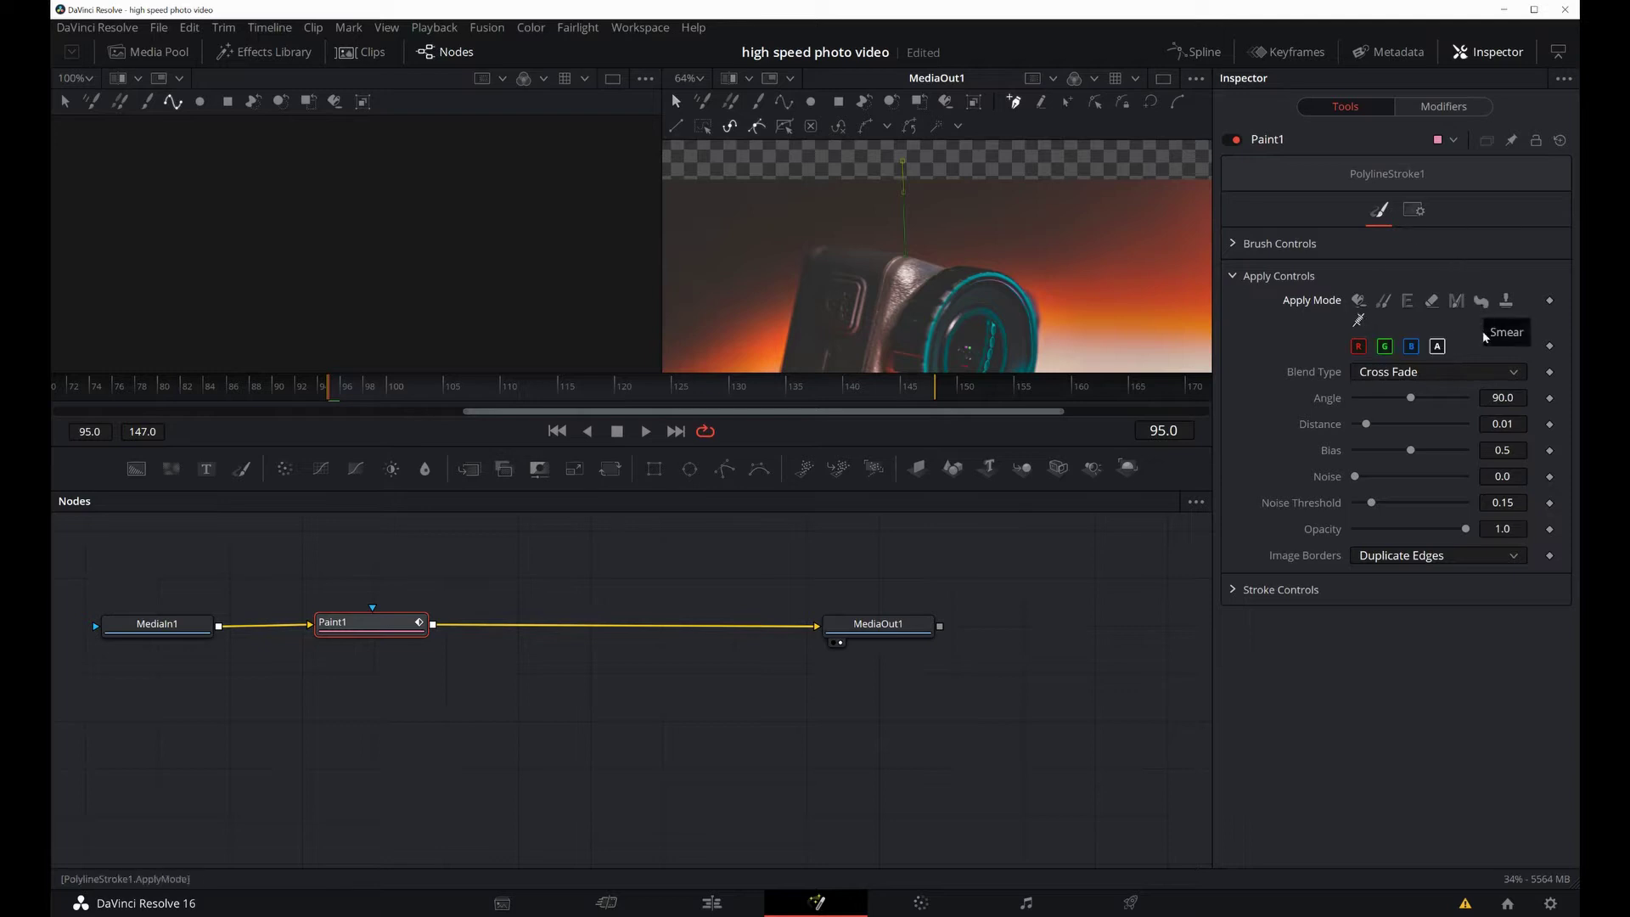
{"action": "left_click", "coordinate": [1442, 373]}
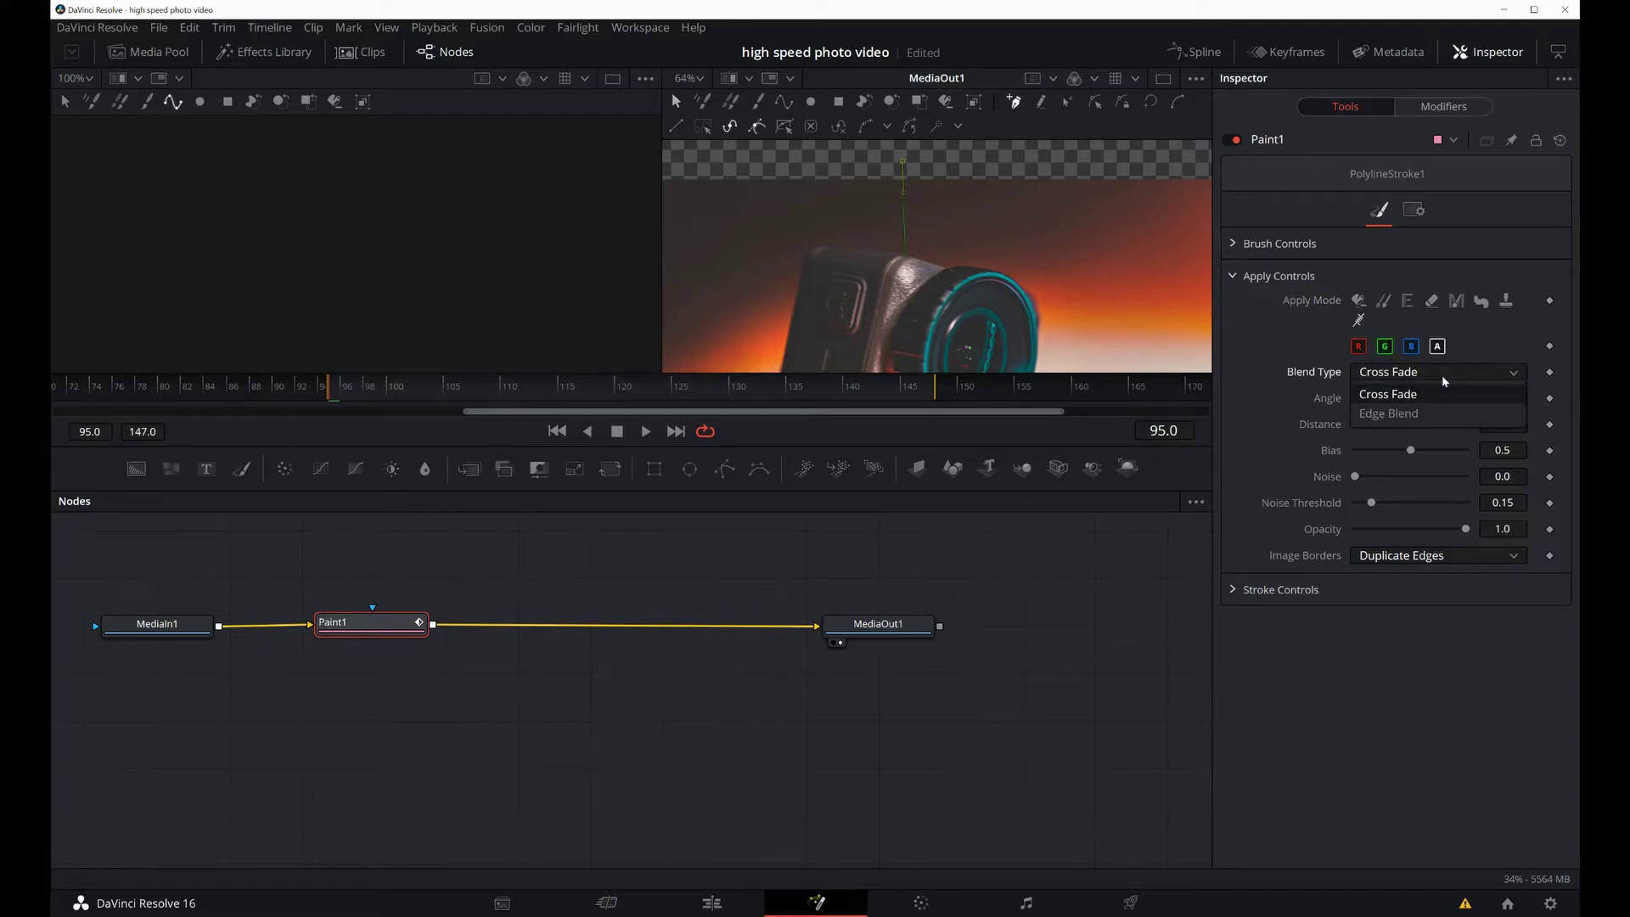
{"action": "left_click", "coordinate": [1443, 389]}
{"action": "left_click", "coordinate": [1443, 557]}
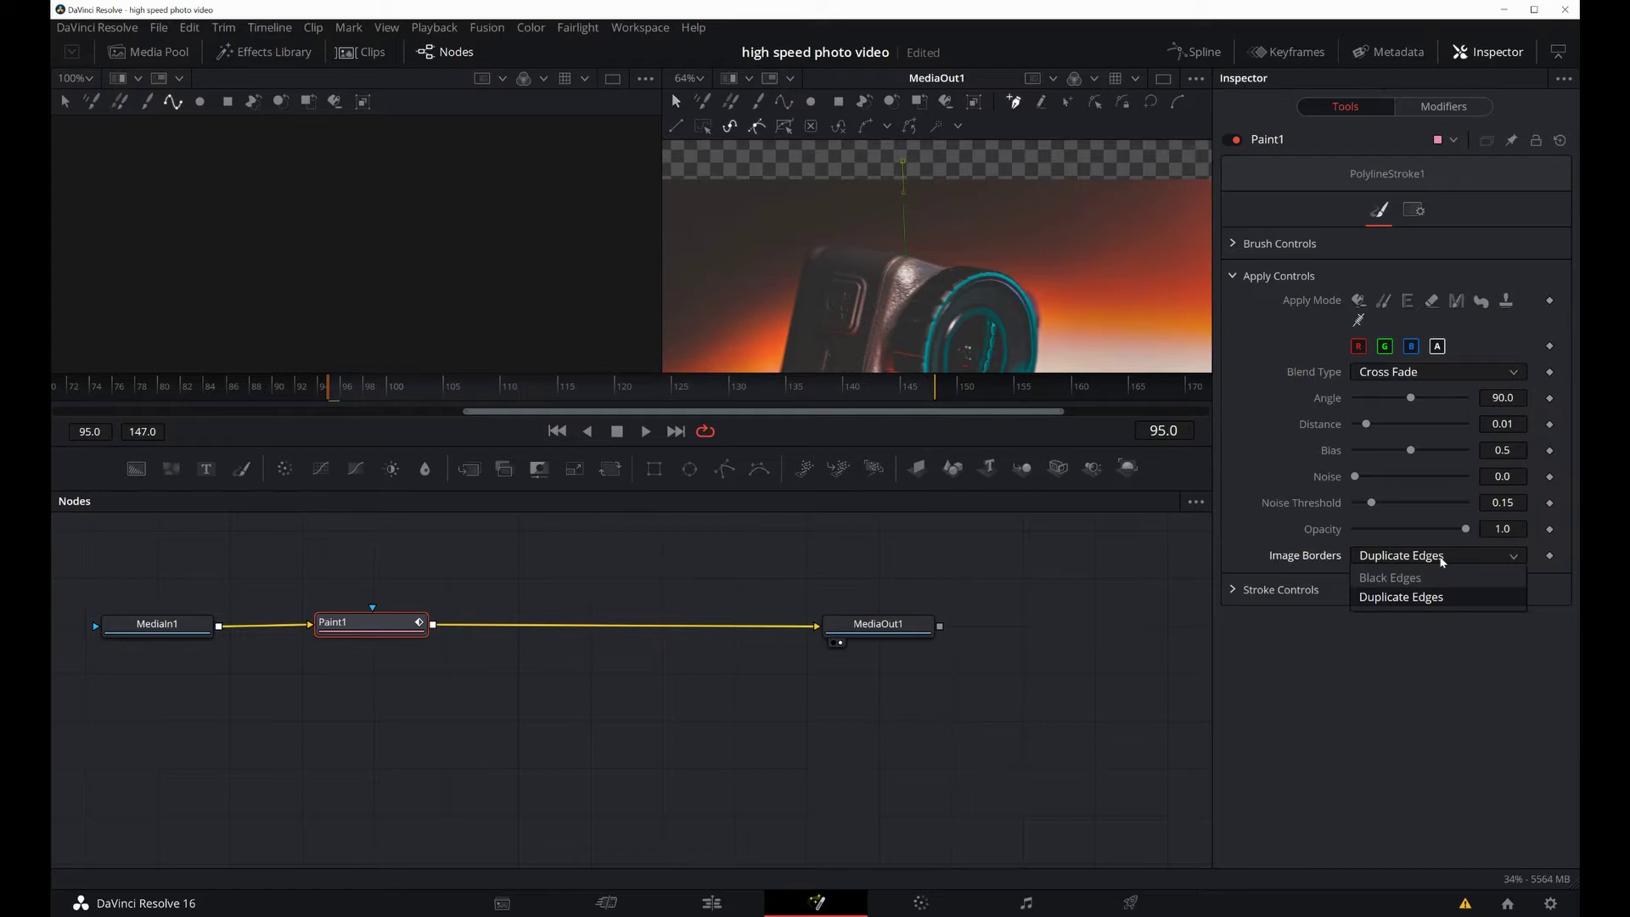
{"action": "left_click", "coordinate": [1441, 559]}
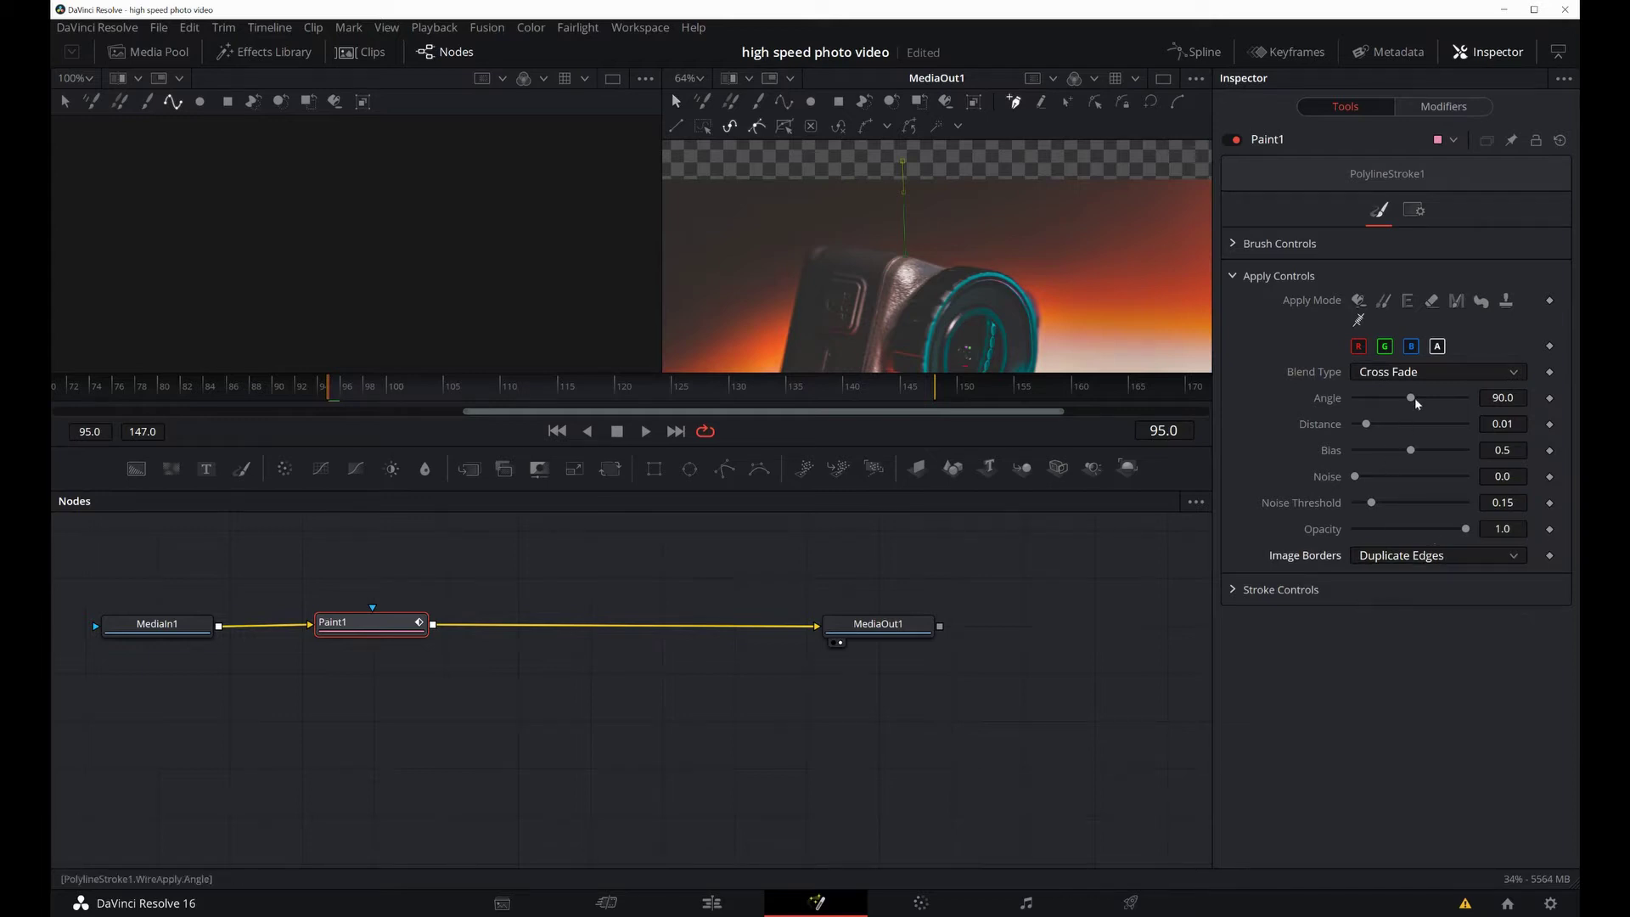
{"action": "left_click", "coordinate": [1434, 374]}
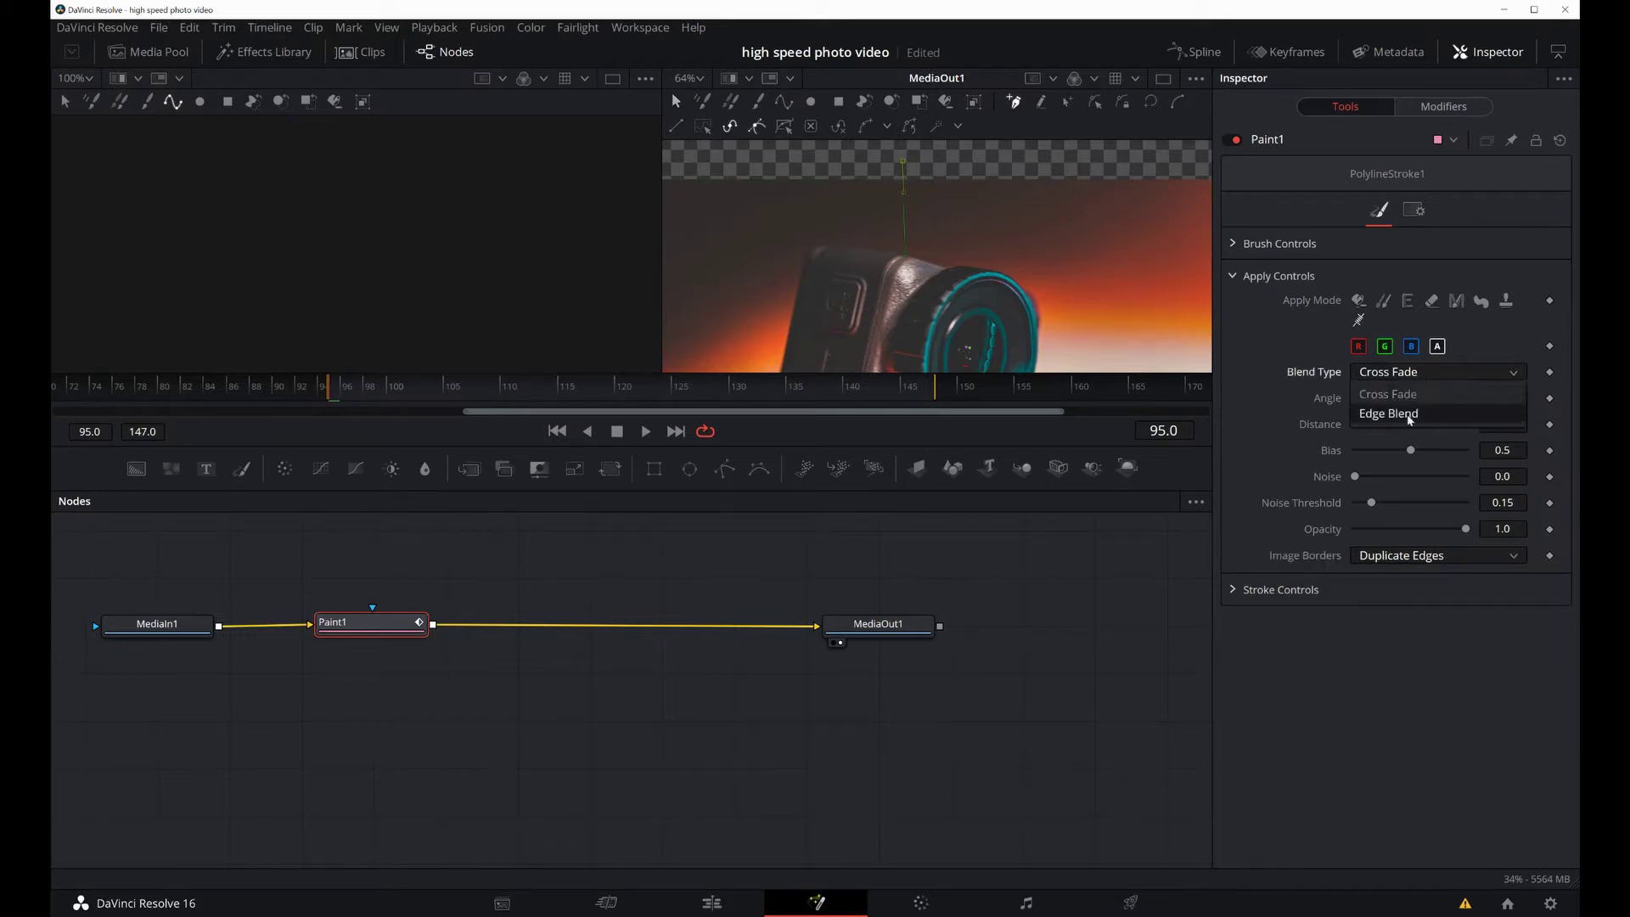
{"action": "left_click", "coordinate": [1407, 415]}
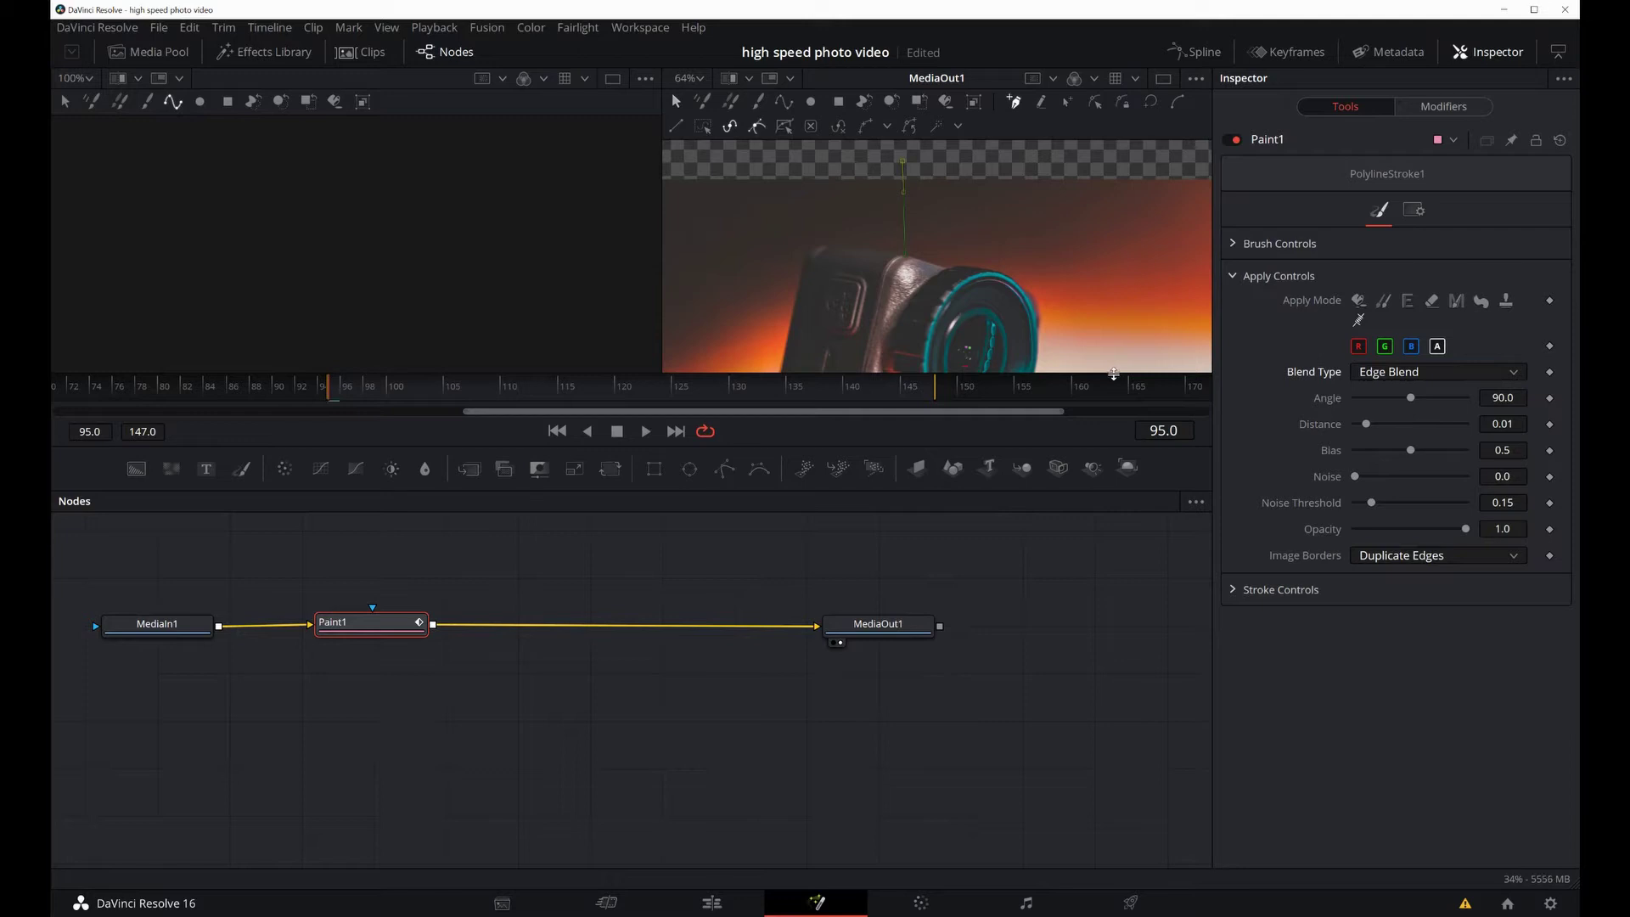
Show the stroke controls and turn on animation for the polyline stroke's shape
{"action": "left_click", "coordinate": [1232, 590]}
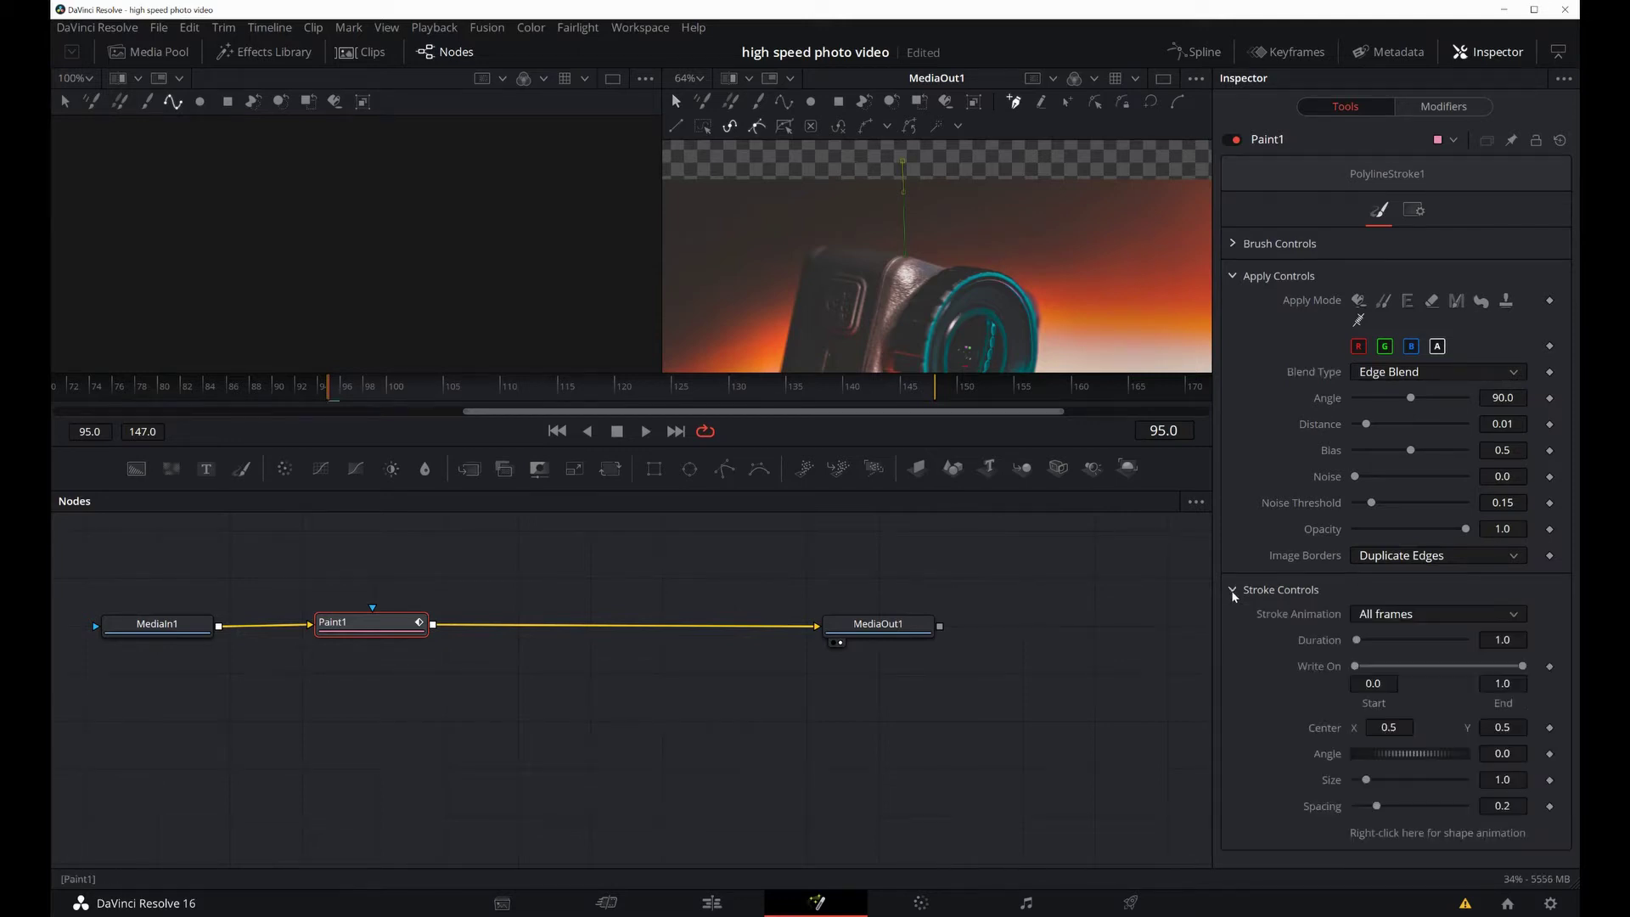
{"action": "right_click", "coordinate": [1452, 838]}
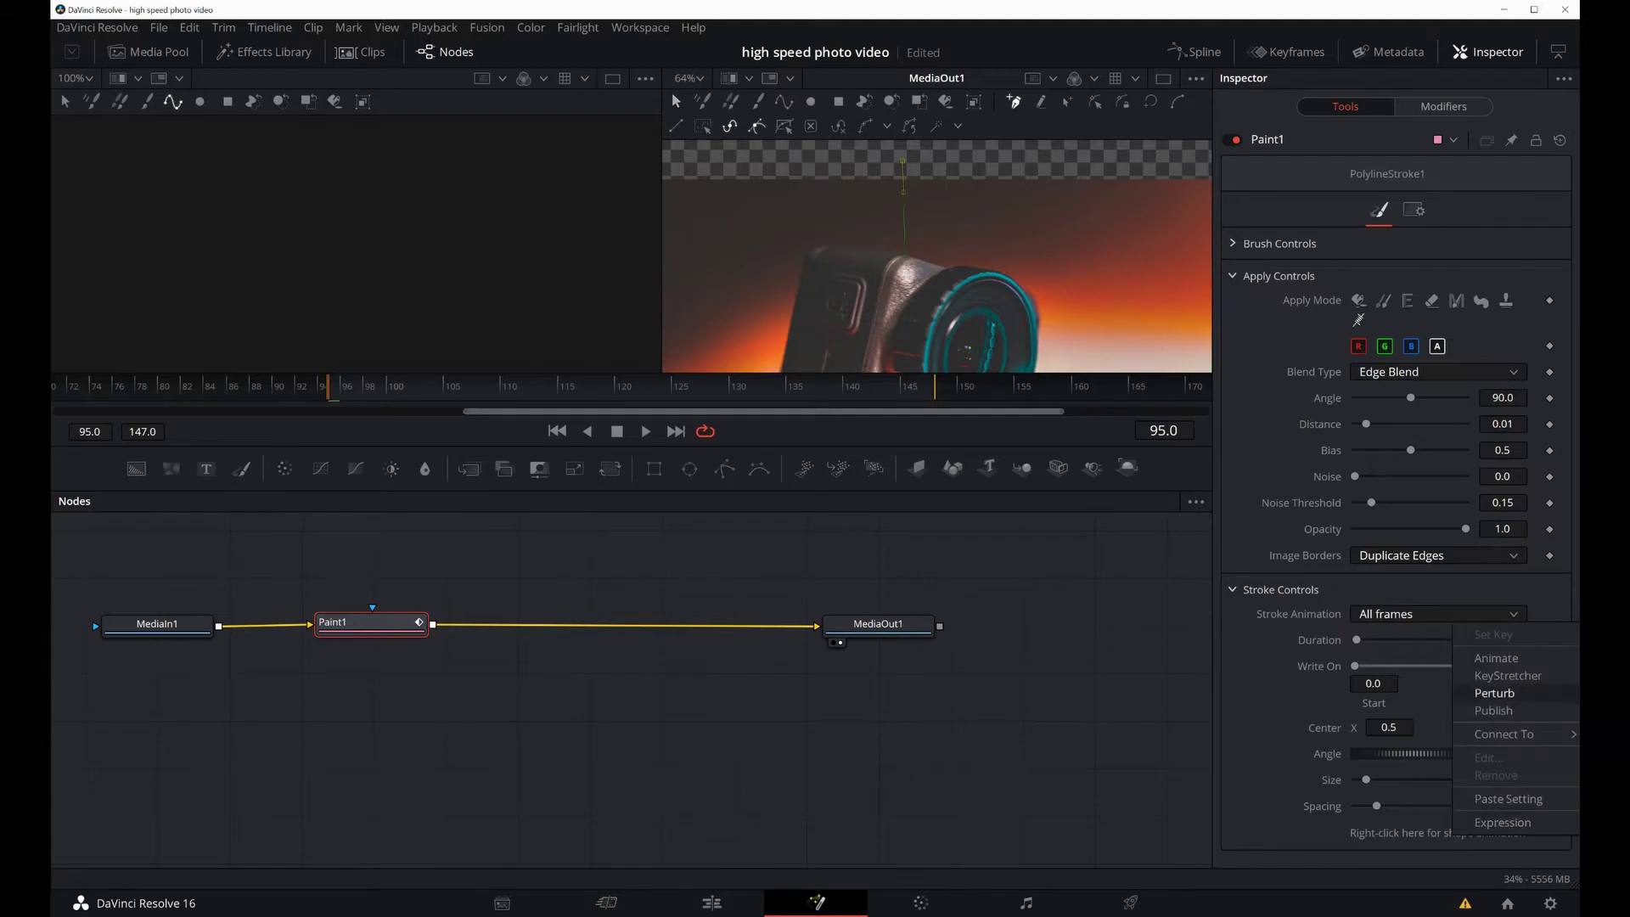
{"action": "left_click", "coordinate": [1494, 660]}
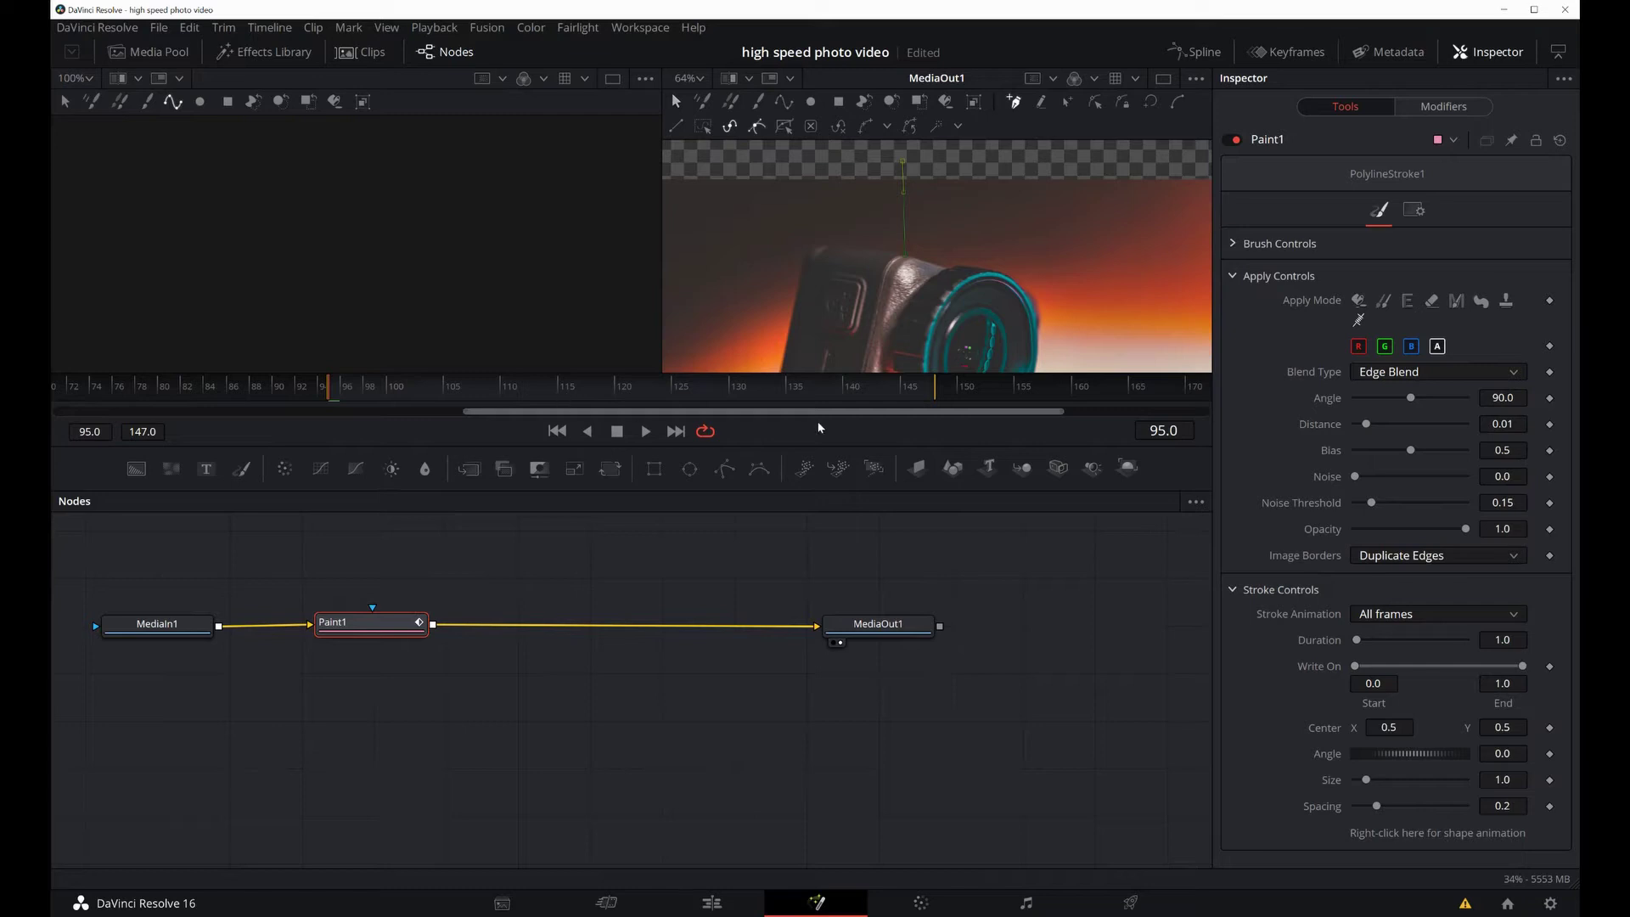
Give the stroke the hard circular brush shape with size 0.015, and adjust its lower end point just above the camera
{"action": "scroll", "coordinate": [870, 340], "scroll_direction": "up", "scroll_amount": 4}
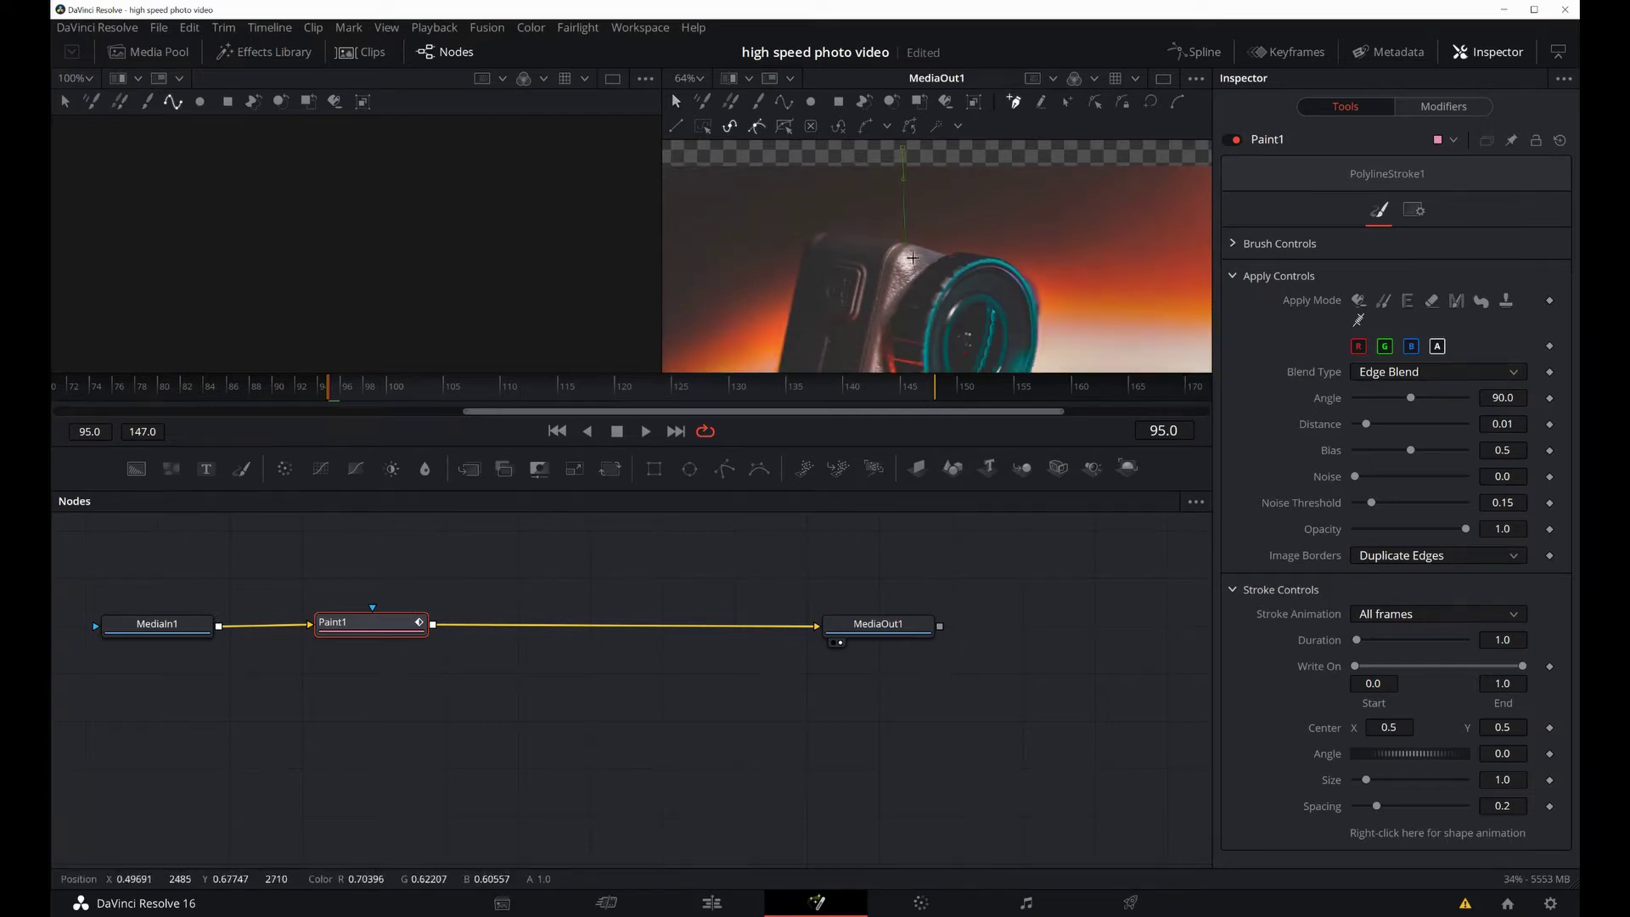
{"action": "scroll", "coordinate": [921, 261], "scroll_direction": "up", "scroll_amount": 1}
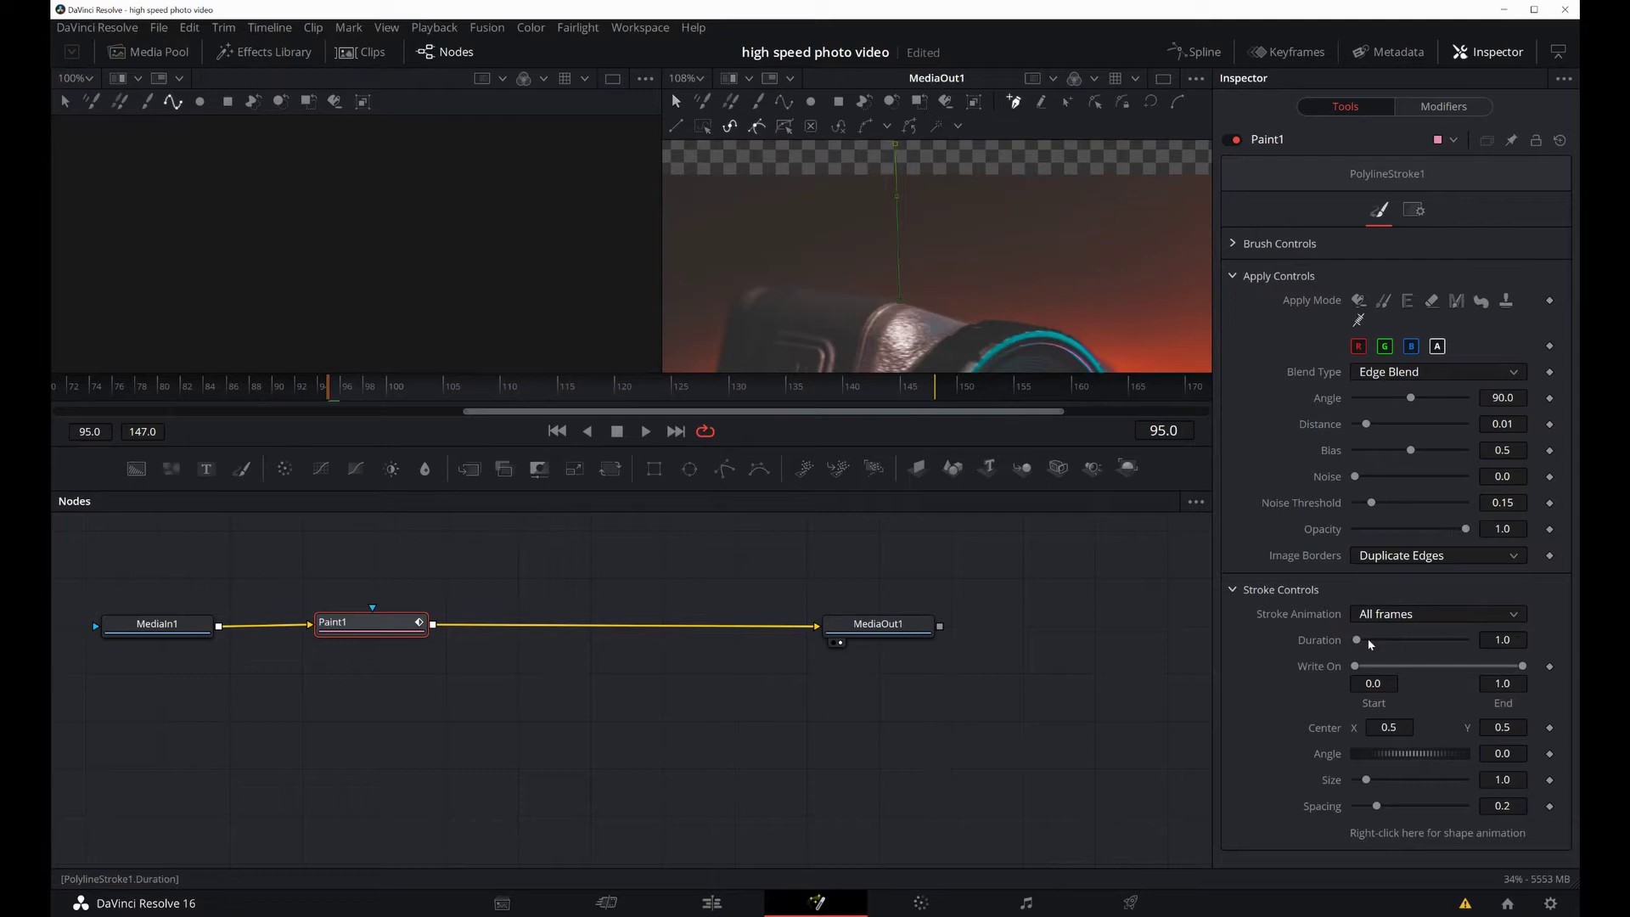
{"action": "left_click", "coordinate": [1233, 244]}
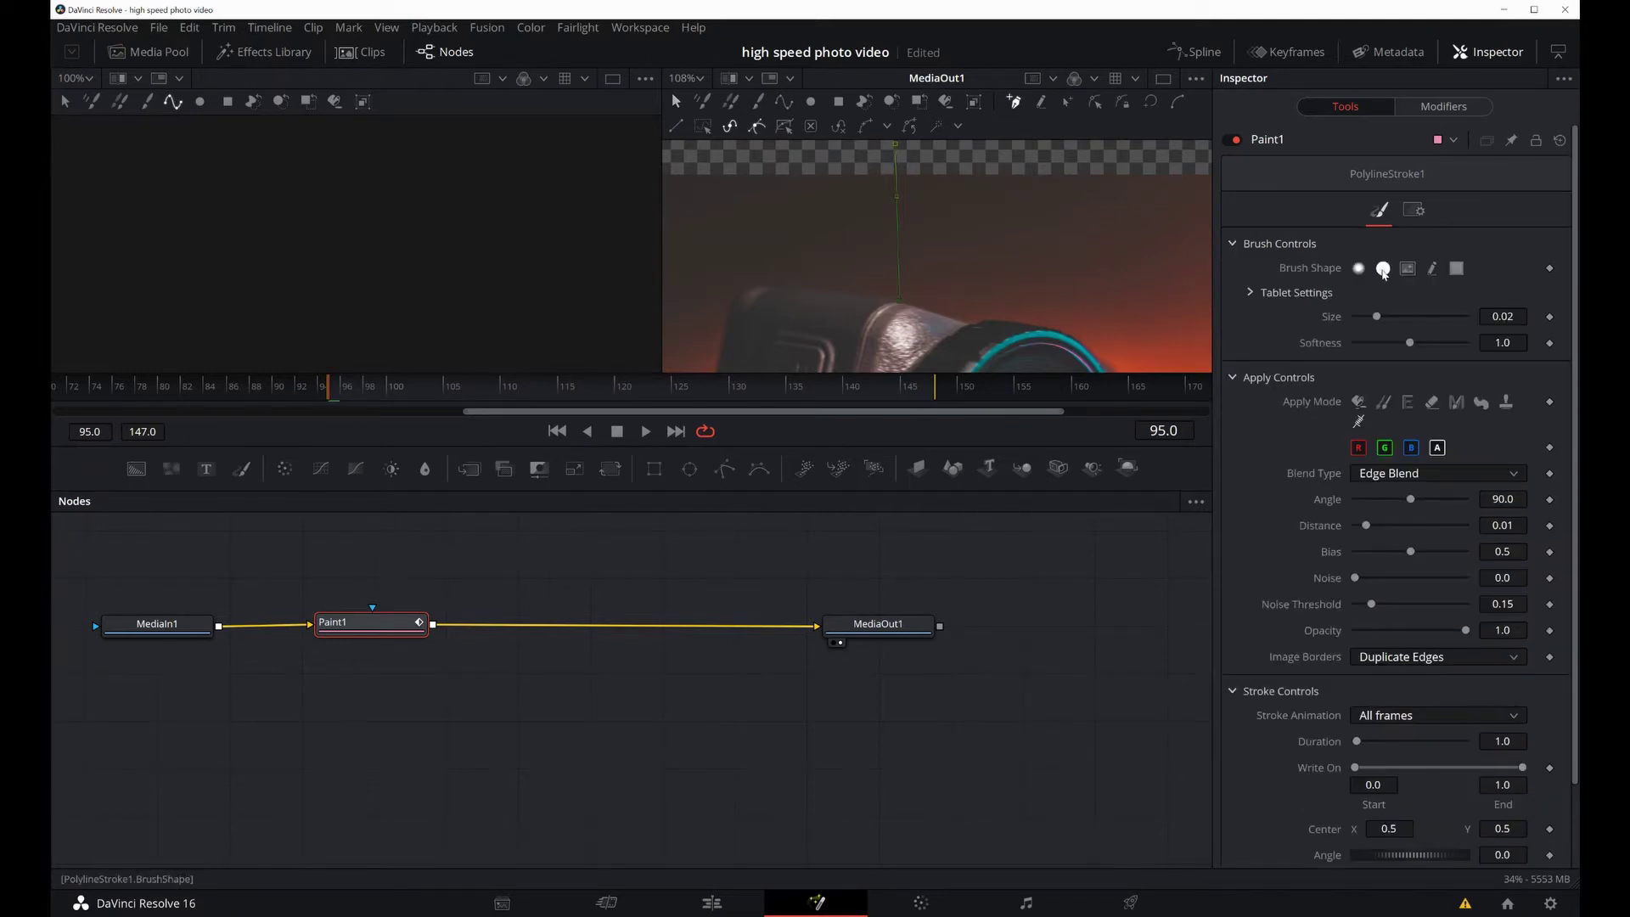
{"action": "left_click", "coordinate": [1383, 269]}
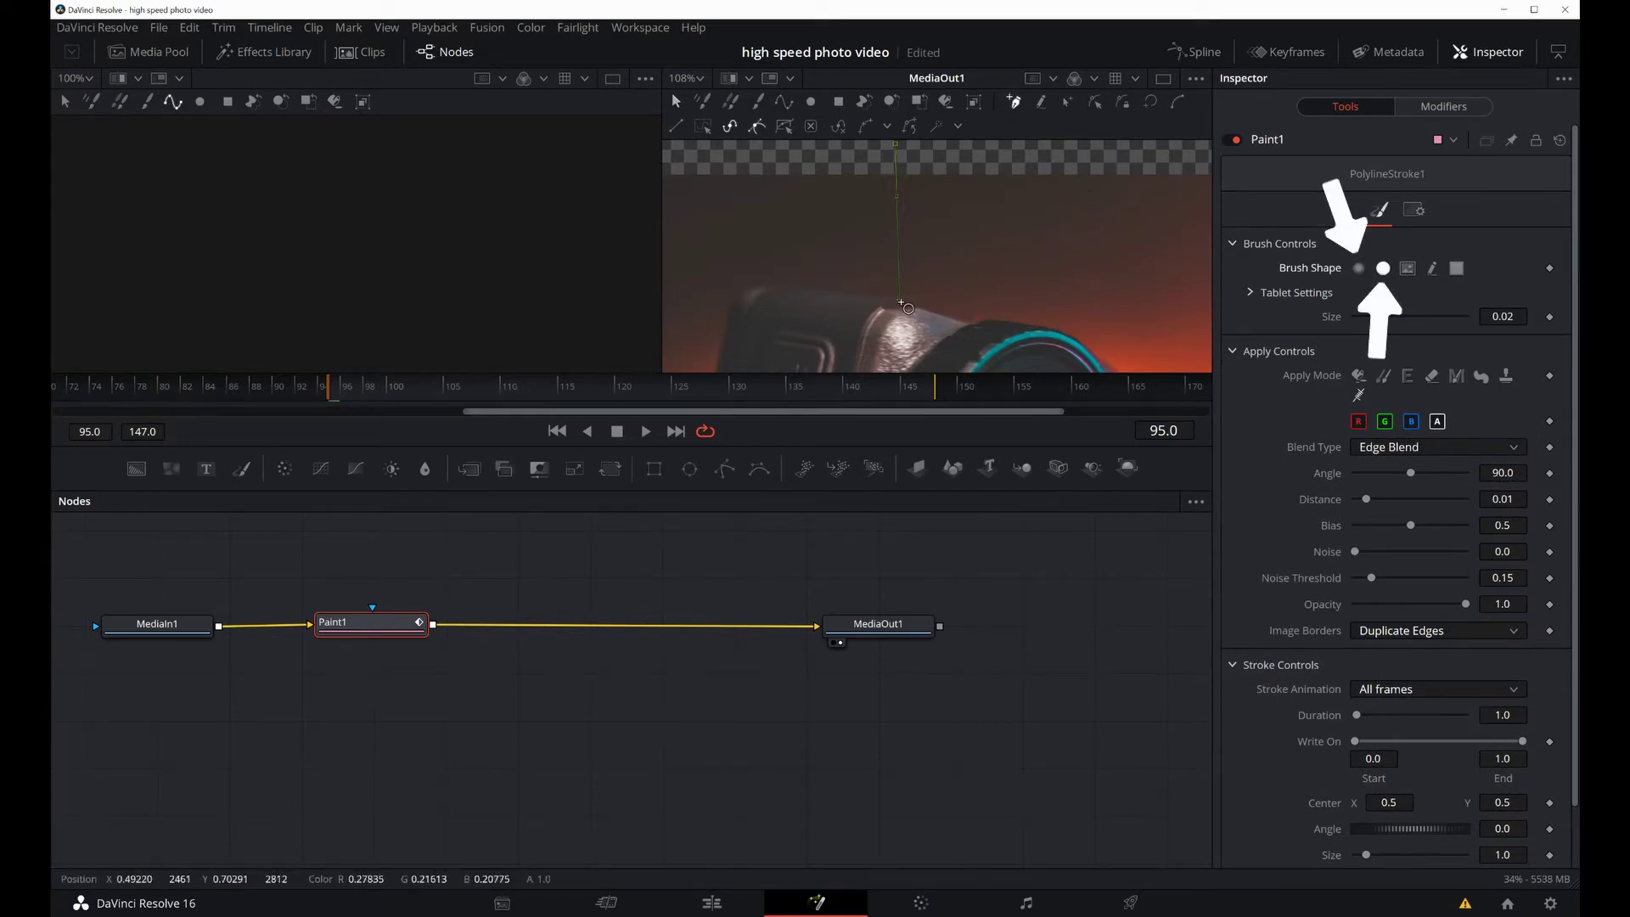
{"action": "left_click", "coordinate": [900, 300]}
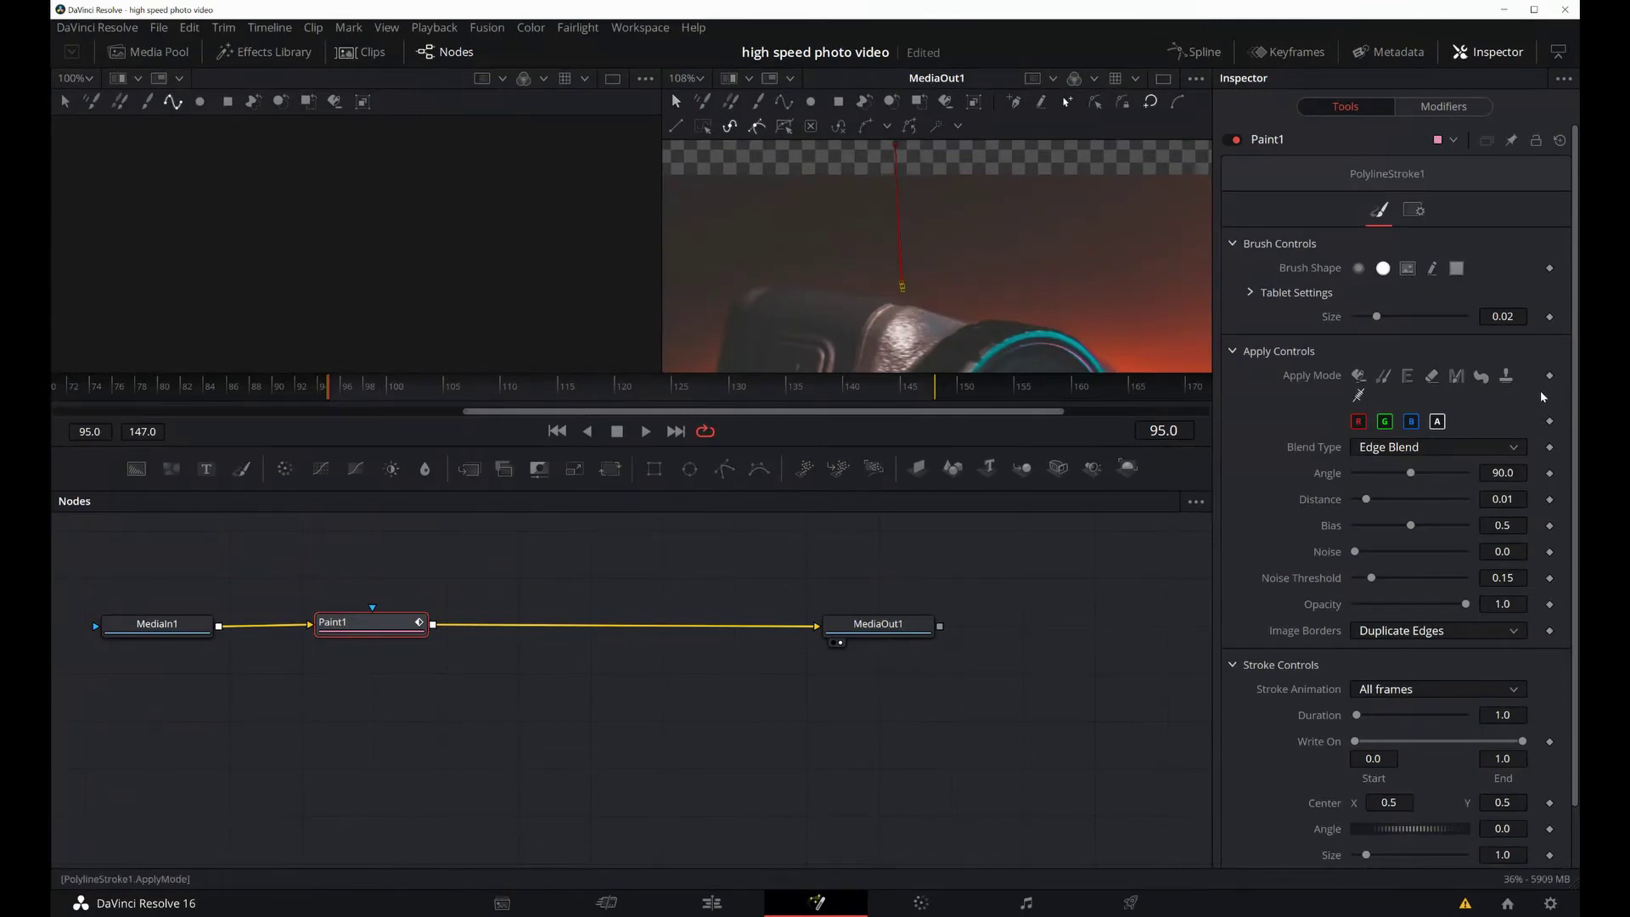
{"action": "left_click_drag", "start_coordinate": [1377, 316], "coordinate": [1372, 317]}
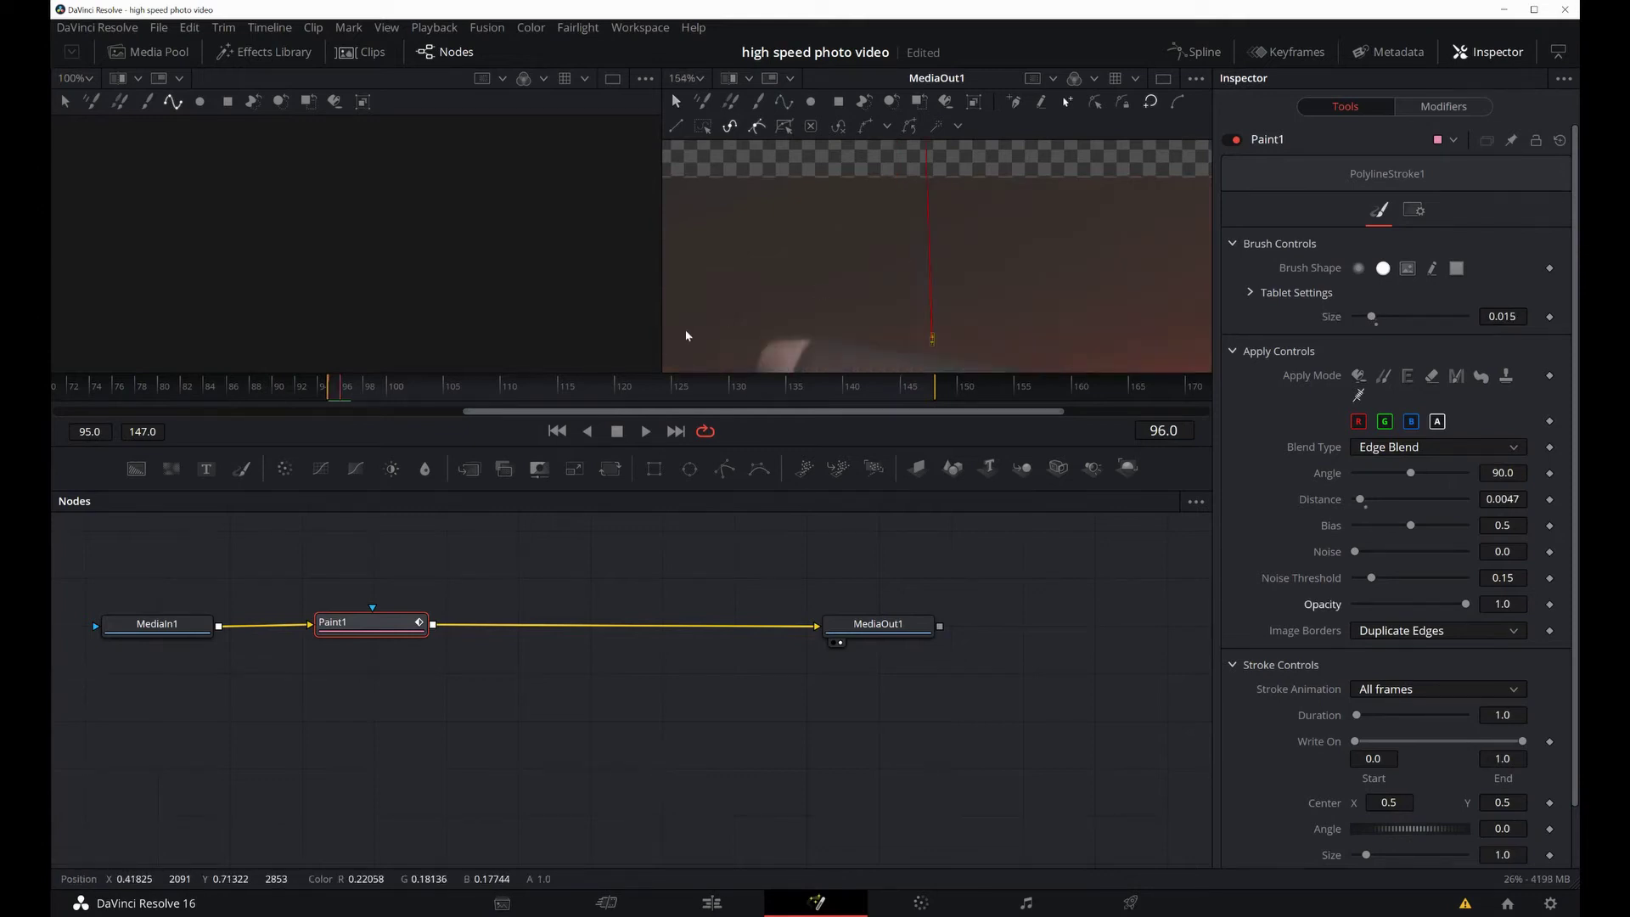
At frame 100, move the stroke's lower and upper end points so that it covers the string again
{"action": "key", "text": "Right"}
{"action": "key", "text": "Right"}
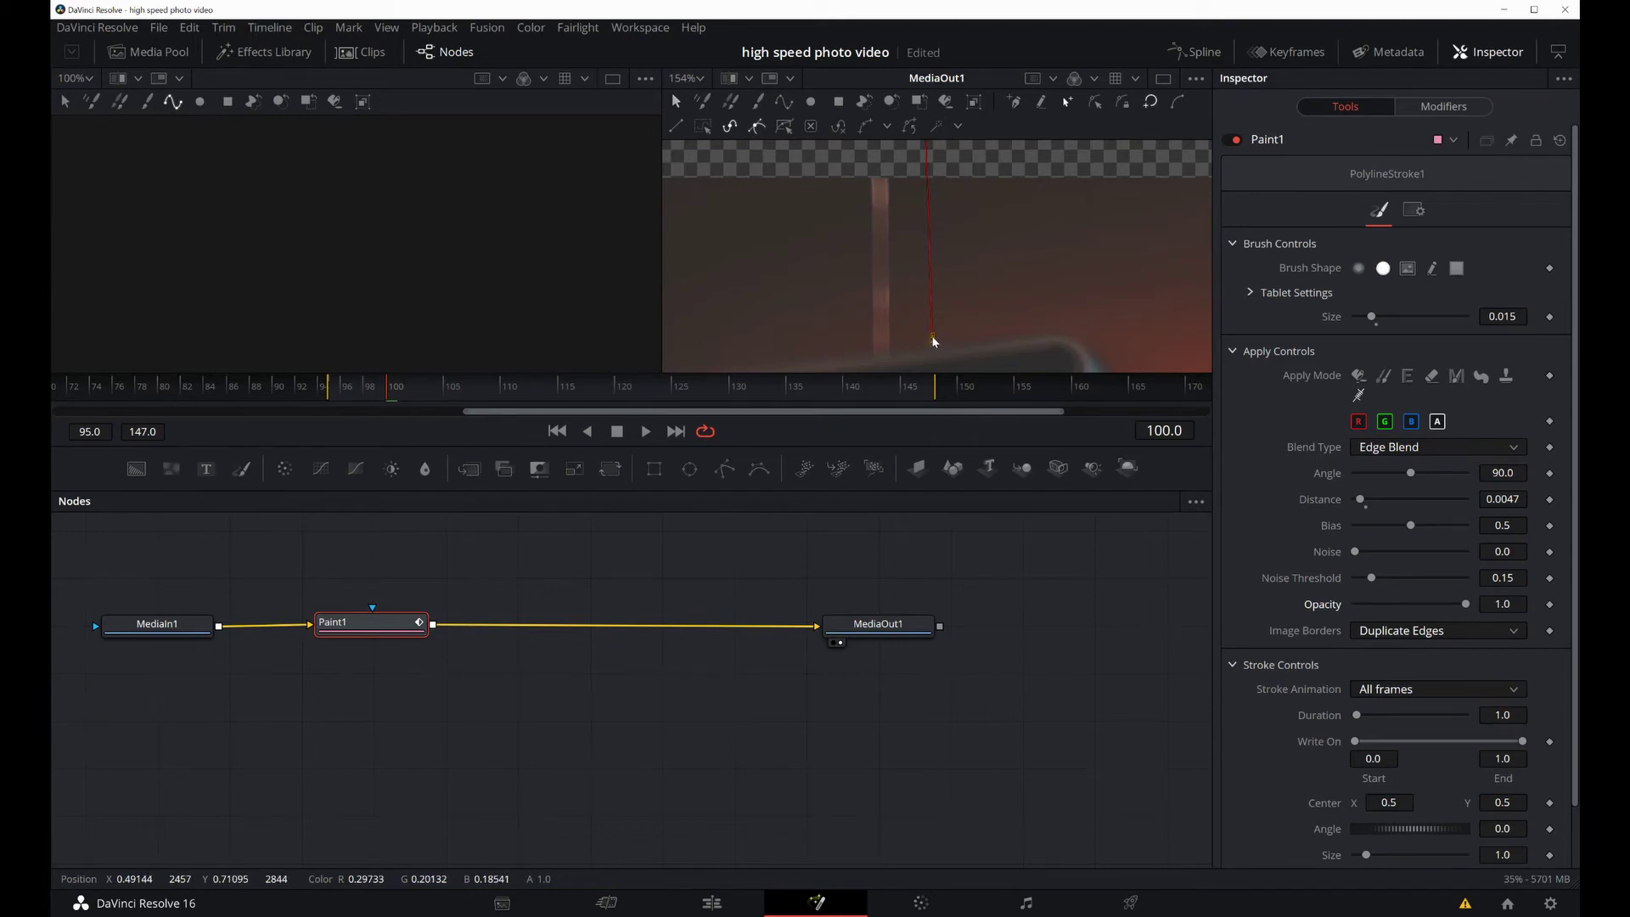
{"action": "left_click_drag", "start_coordinate": [933, 341], "coordinate": [881, 343]}
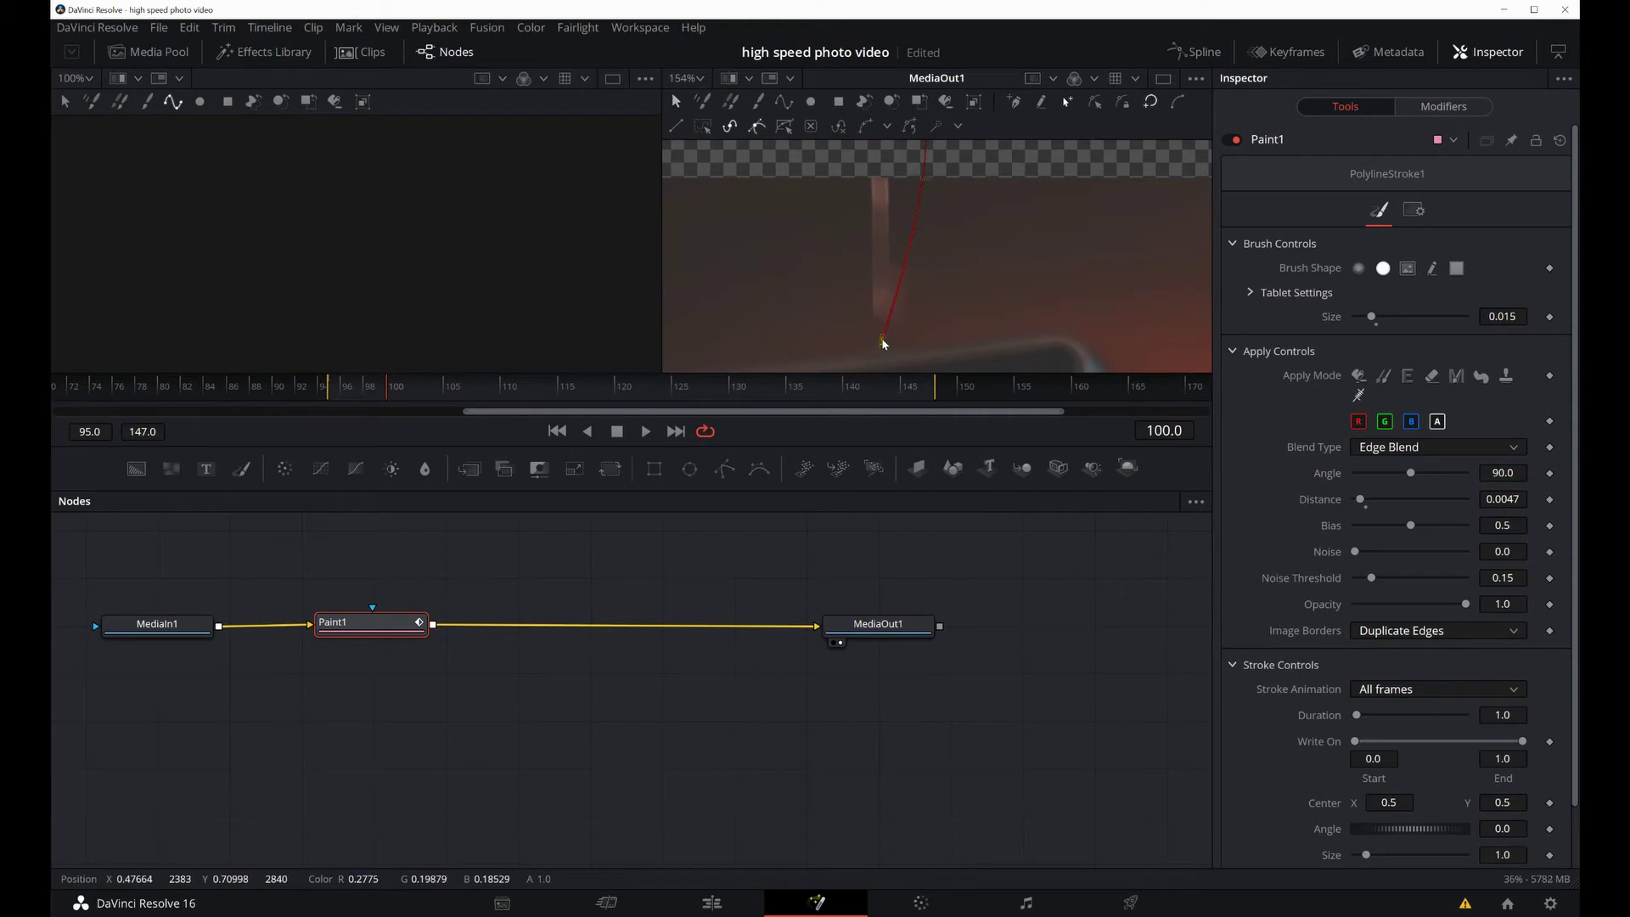
{"action": "scroll", "coordinate": [933, 232], "scroll_direction": "up", "scroll_amount": 1}
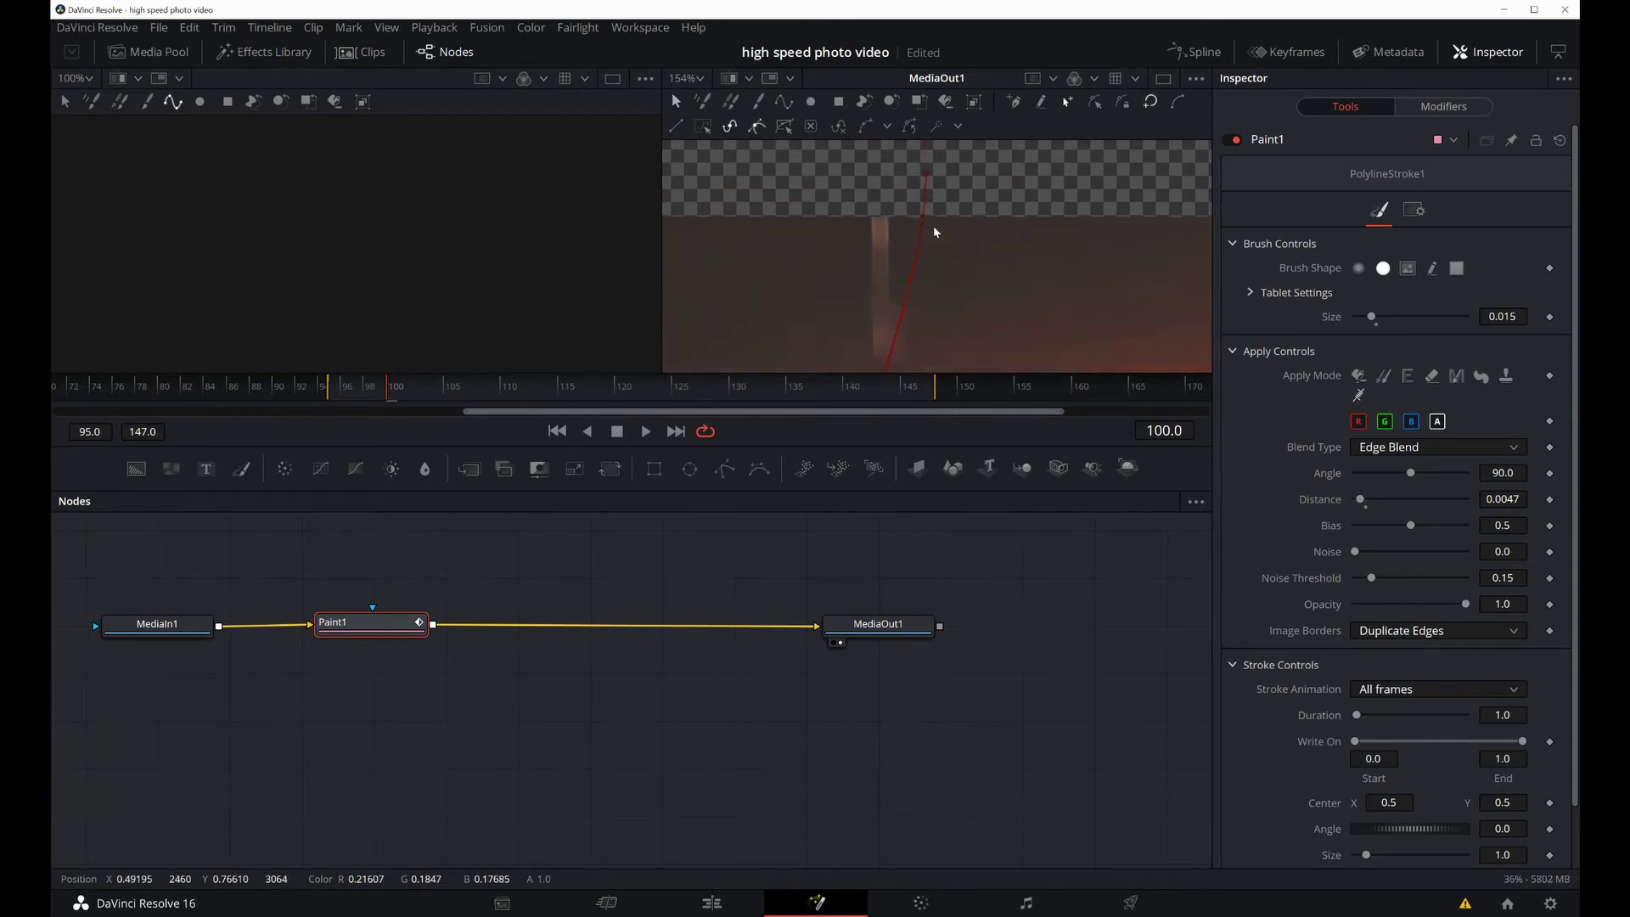
{"action": "left_click_drag", "start_coordinate": [928, 179], "coordinate": [879, 174]}
{"action": "scroll", "coordinate": [935, 287], "scroll_direction": "down", "scroll_amount": 1}
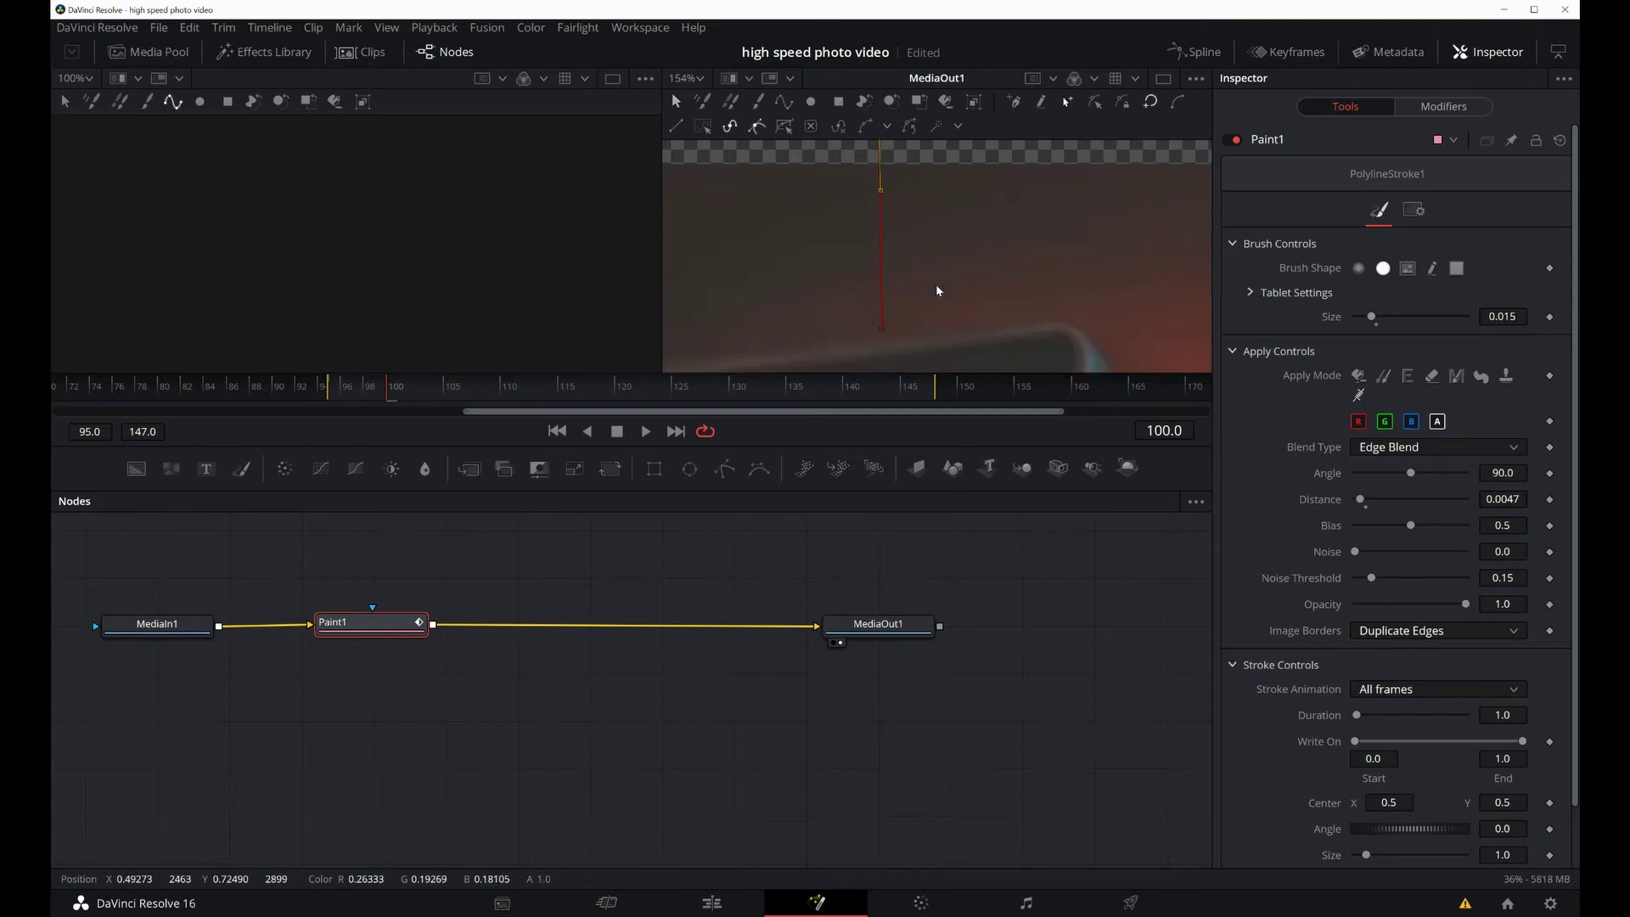
At frame 105, realign the stroke's lower end point with the string just above the camera
{"action": "left_click", "coordinate": [419, 389]}
{"action": "key", "text": "Right"}
{"action": "key", "text": "Right"}
{"action": "key", "text": "Right"}
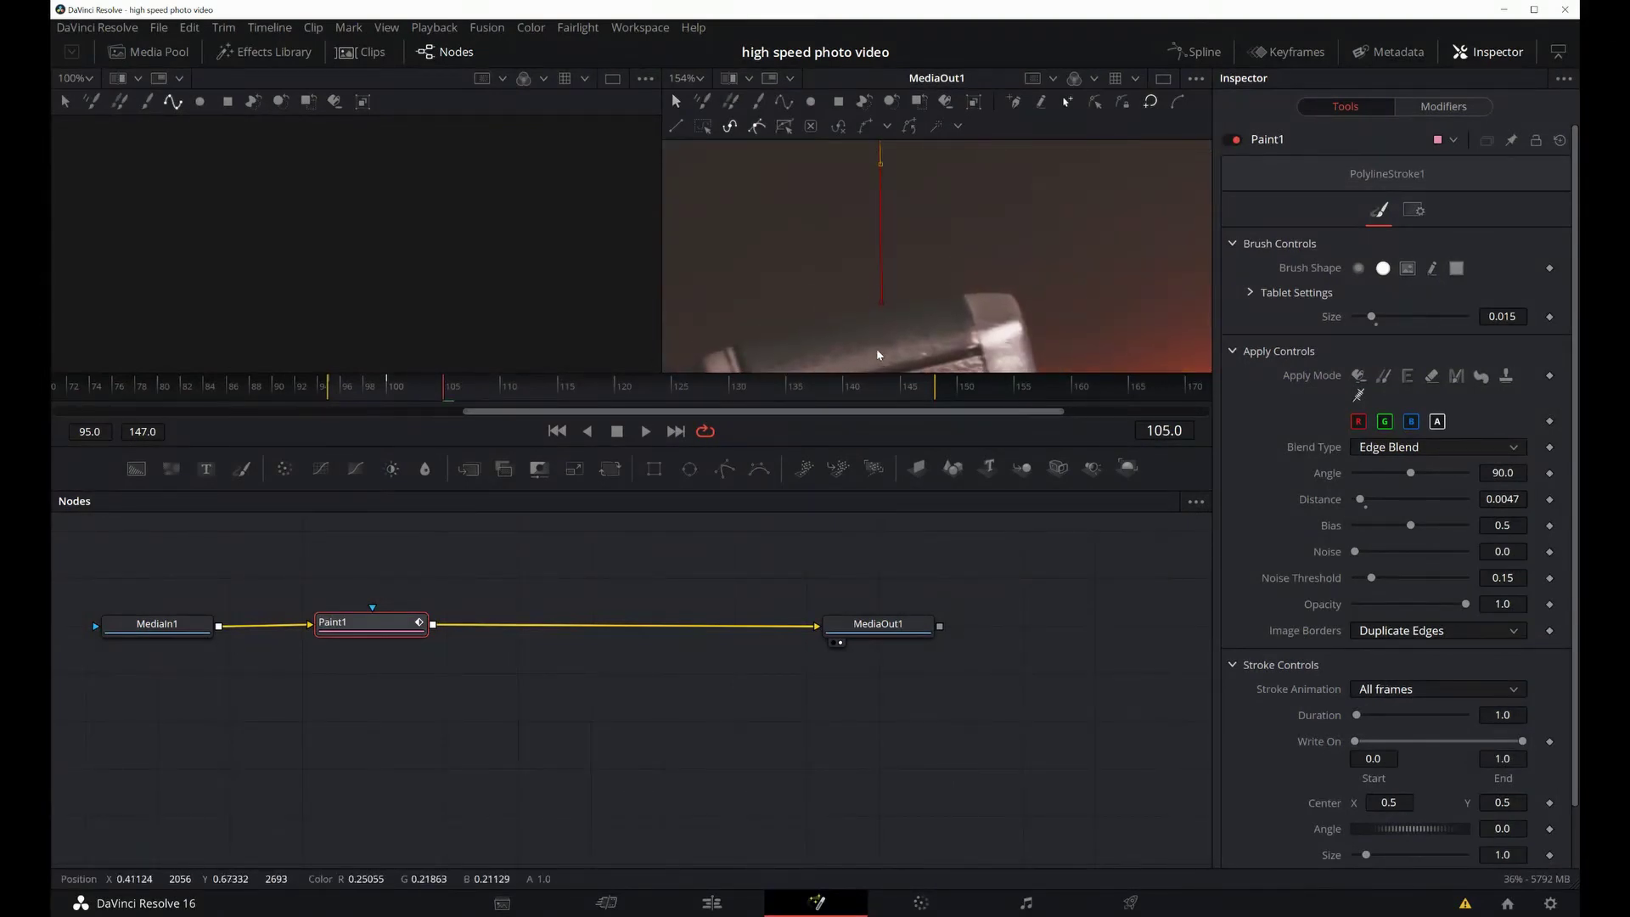
{"action": "mouse_move", "coordinate": [881, 300]}
{"action": "left_mouse_down"}
{"action": "mouse_move", "coordinate": [913, 276]}
{"action": "mouse_move", "coordinate": [887, 295]}
{"action": "left_mouse_up"}
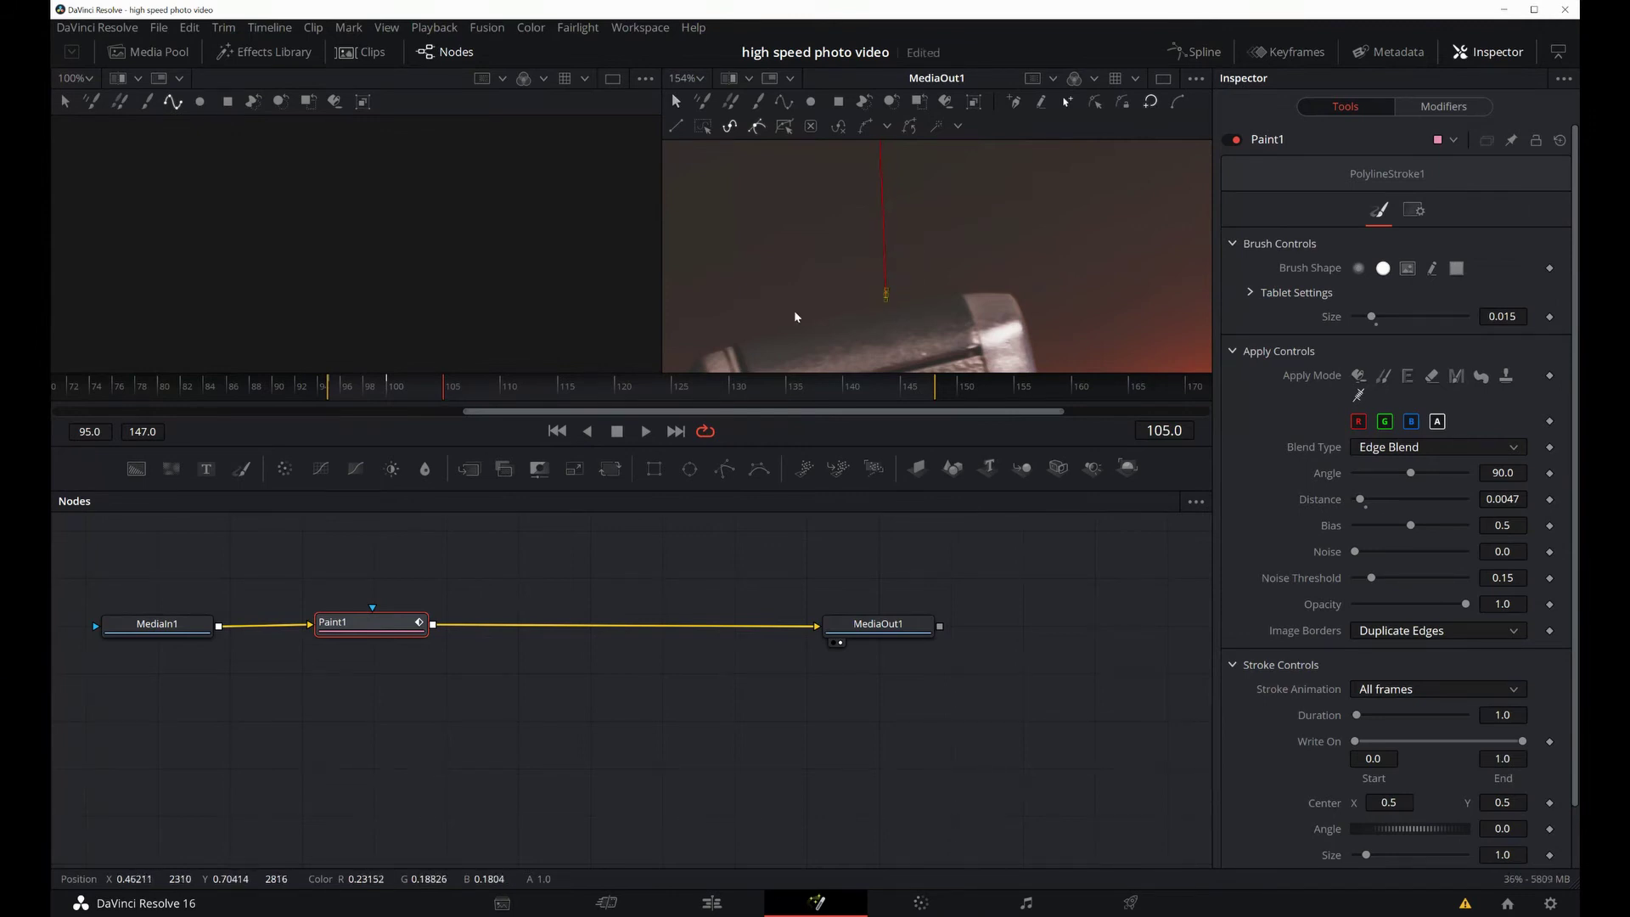
Advance to frame 110 and compare the stroke's position with the string above the camera
{"action": "key", "text": "Right"}
{"action": "key", "text": "Right"}
{"action": "key", "text": "Right"}
{"action": "key", "text": "Right"}
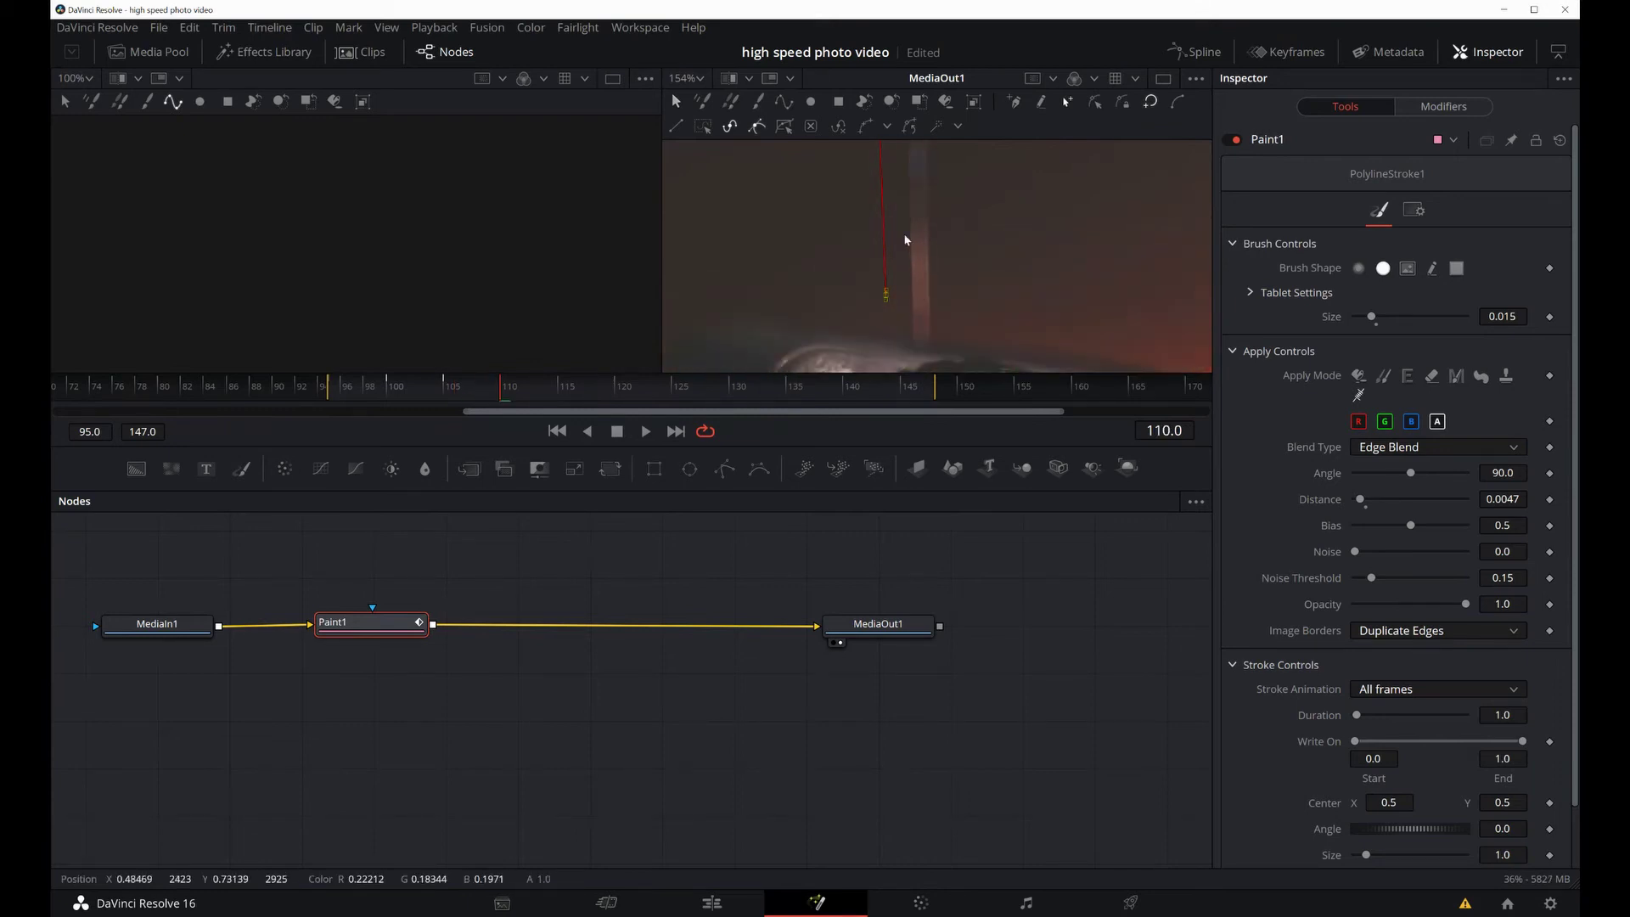
{"action": "scroll", "coordinate": [905, 241], "scroll_direction": "up", "scroll_amount": 2}
{"action": "scroll", "coordinate": [905, 240], "scroll_direction": "down", "scroll_amount": 2}
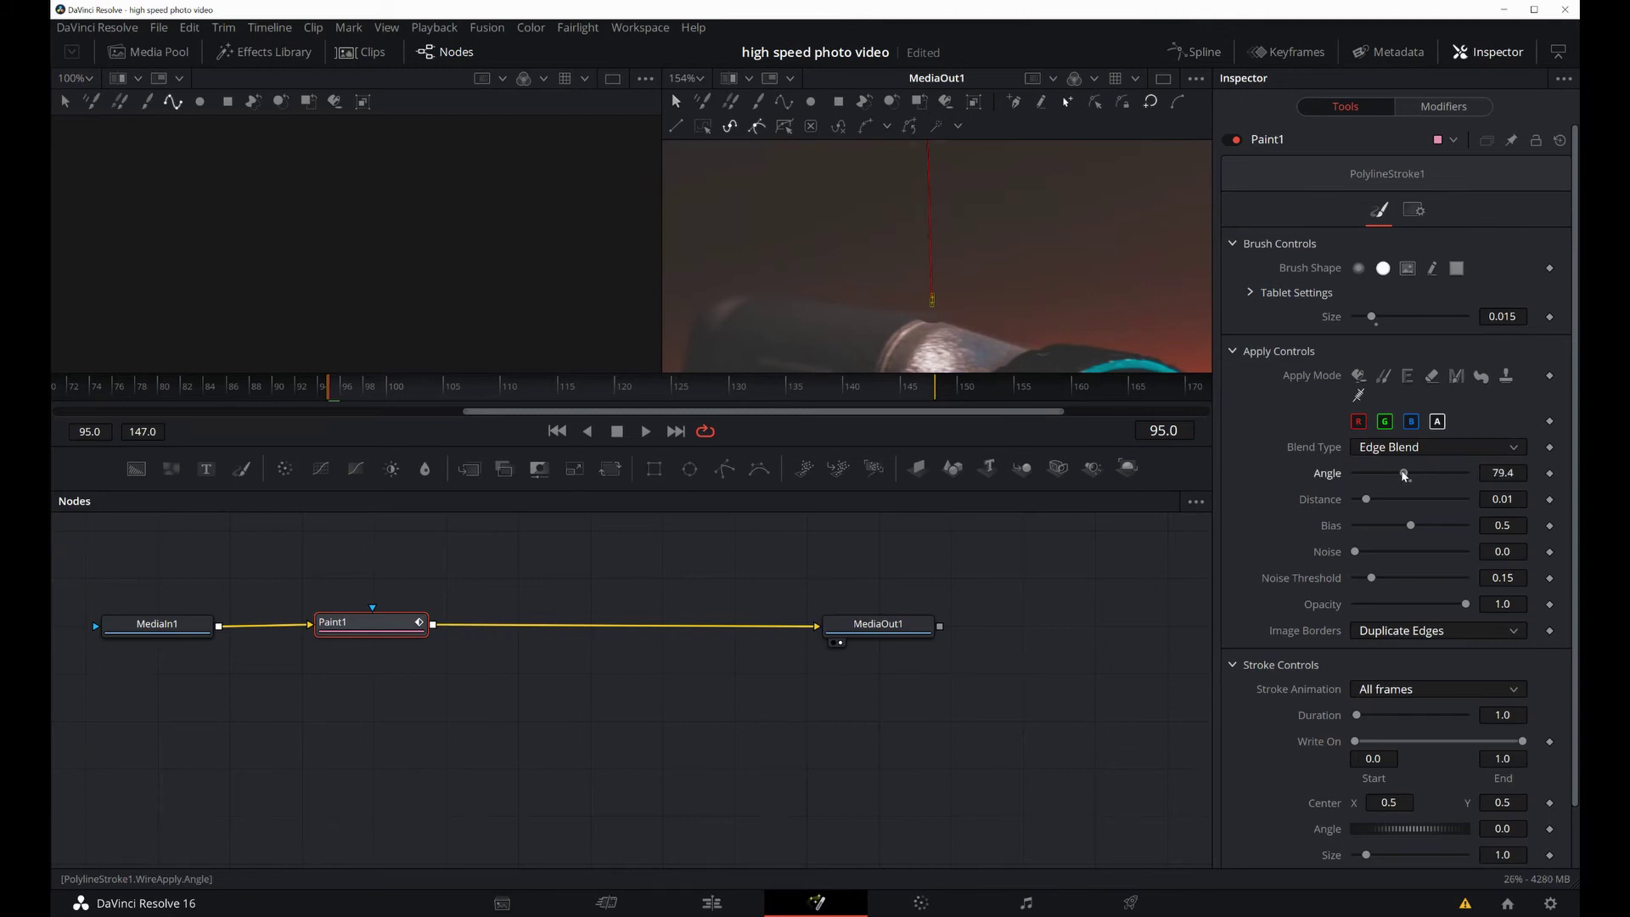
Try different wire removal angle and opacity values for the stroke at frame 95
{"action": "mouse_move", "coordinate": [1403, 475]}
{"action": "left_mouse_down"}
{"action": "mouse_move", "coordinate": [1375, 500]}
{"action": "mouse_move", "coordinate": [1416, 502]}
{"action": "mouse_move", "coordinate": [1332, 499]}
{"action": "mouse_move", "coordinate": [1365, 502]}
{"action": "mouse_move", "coordinate": [1393, 528]}
{"action": "mouse_move", "coordinate": [1350, 536]}
{"action": "mouse_move", "coordinate": [1398, 582]}
{"action": "mouse_move", "coordinate": [1428, 583]}
{"action": "mouse_move", "coordinate": [1371, 584]}
{"action": "left_mouse_up"}
{"action": "mouse_move", "coordinate": [1469, 606]}
{"action": "left_mouse_down"}
{"action": "mouse_move", "coordinate": [1419, 607]}
{"action": "mouse_move", "coordinate": [1458, 608]}
{"action": "left_mouse_up"}
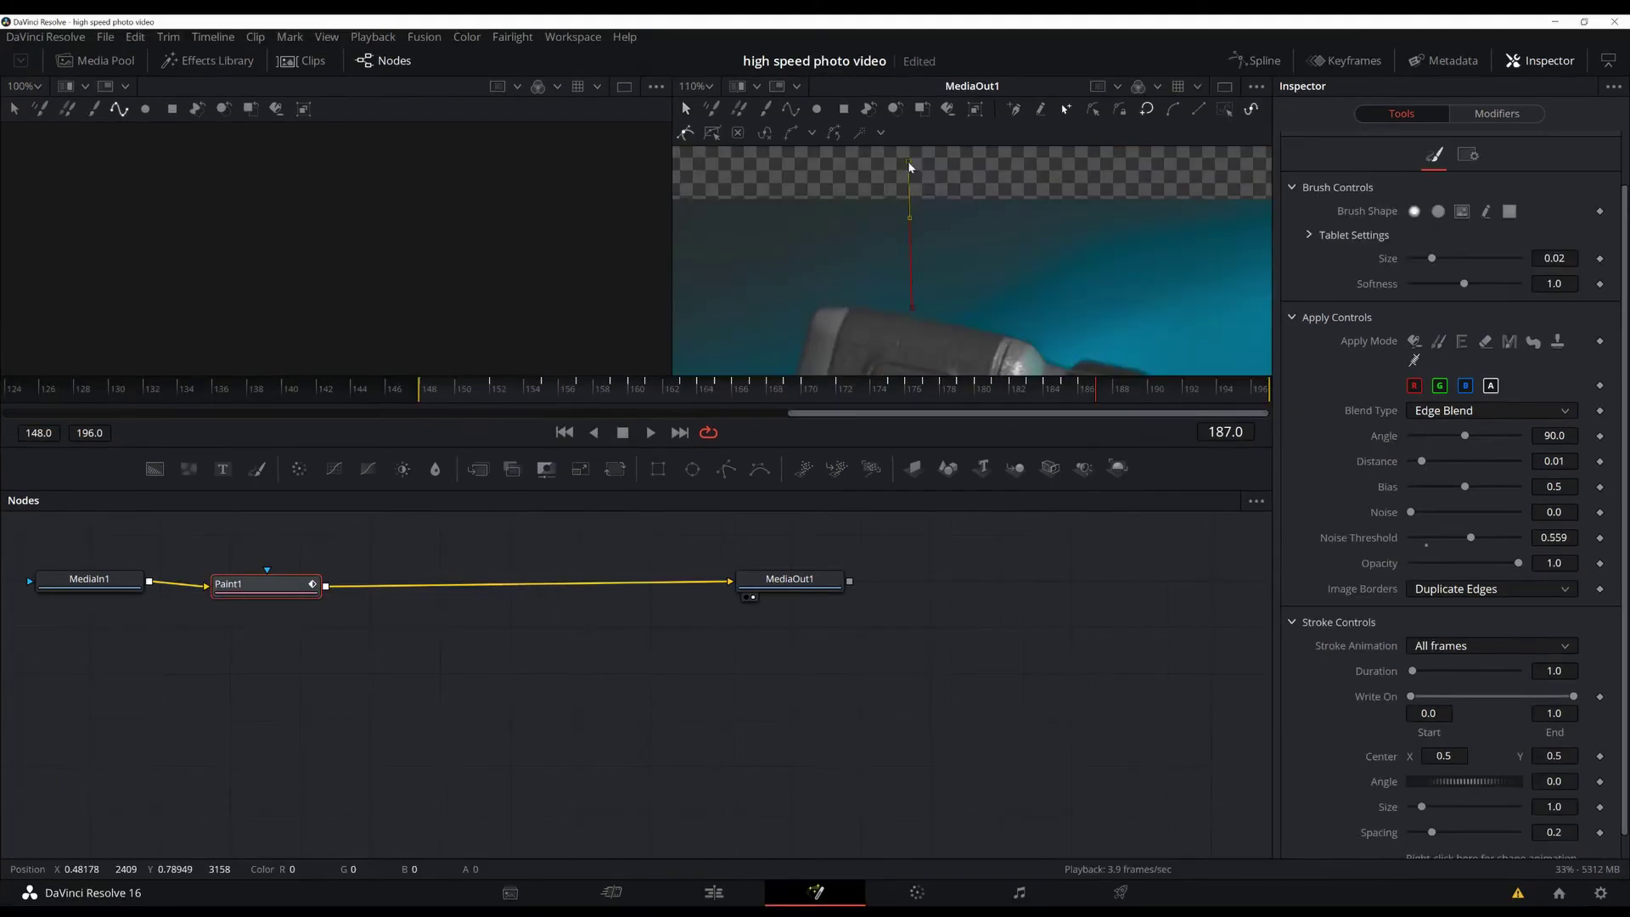
At frame 187 of the blue camera clip, select the paint stroke's lower end point above the camera and advance the playhead
{"action": "left_click", "coordinate": [912, 305]}
{"action": "key", "text": "Right"}
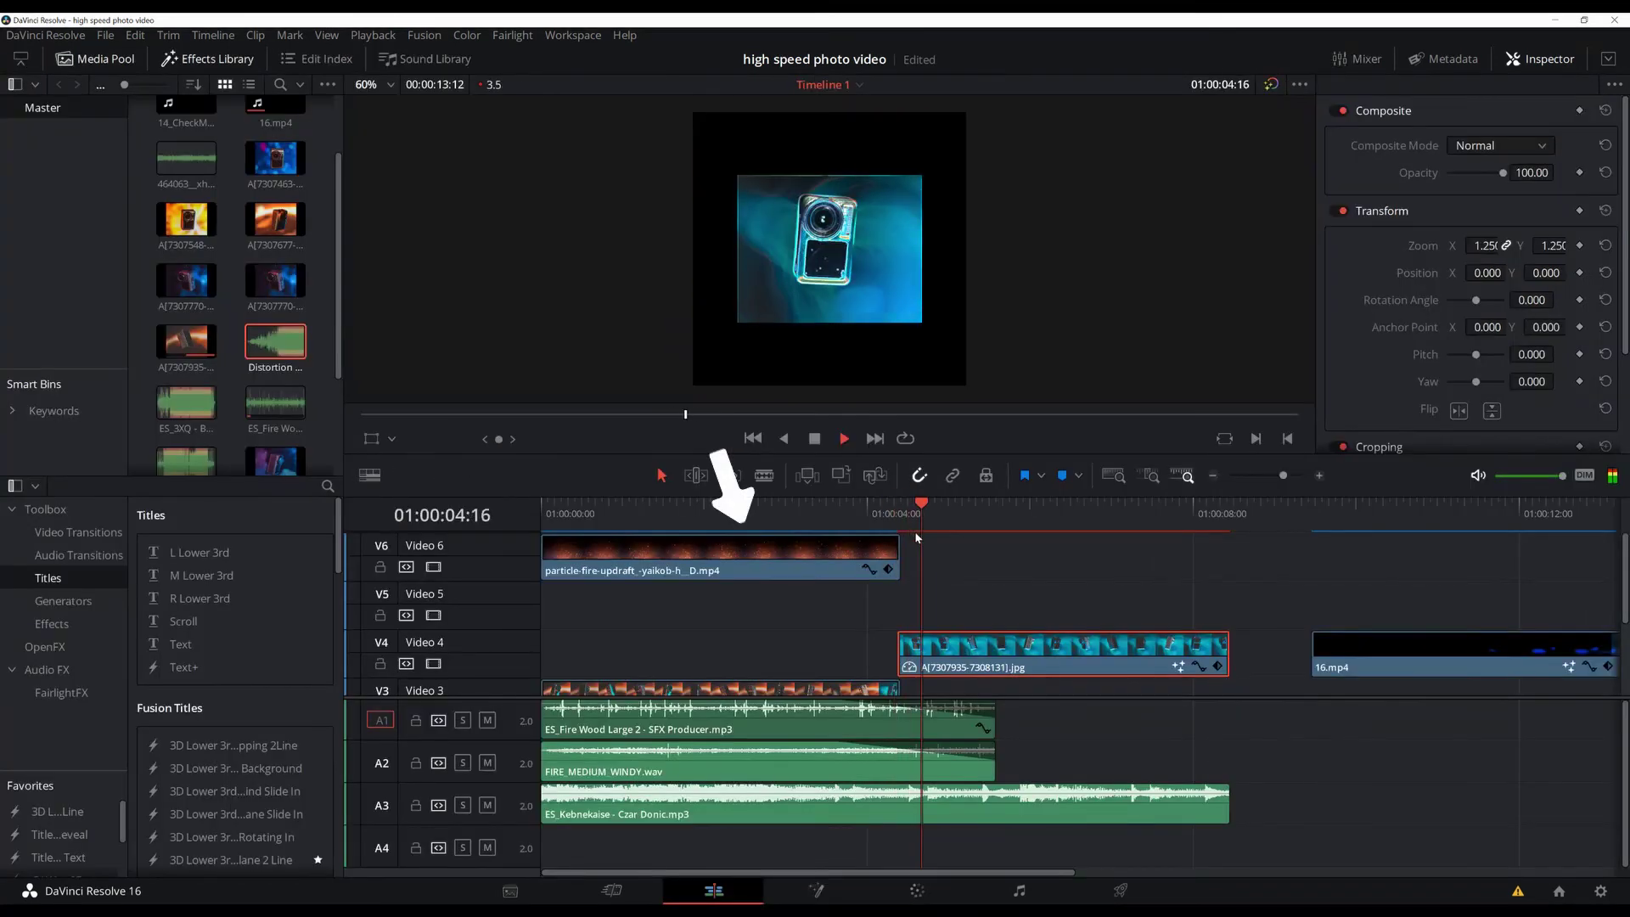
Play back the blue camera clip in the edit timeline to review the string removal
{"action": "key", "text": "space"}
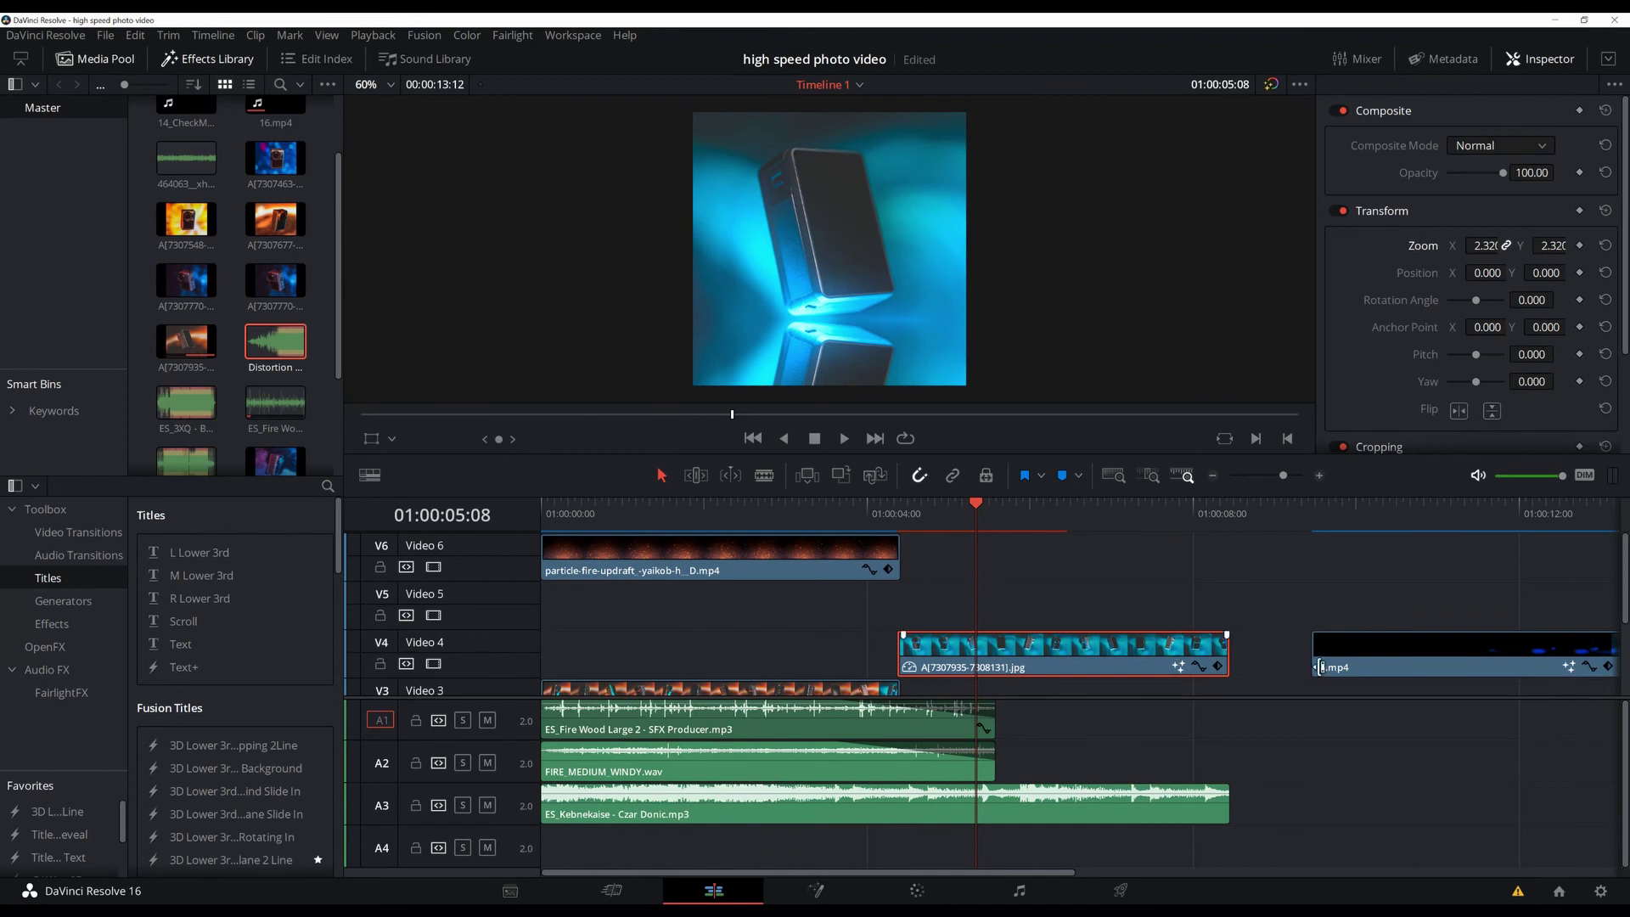
{"action": "key", "text": "space"}
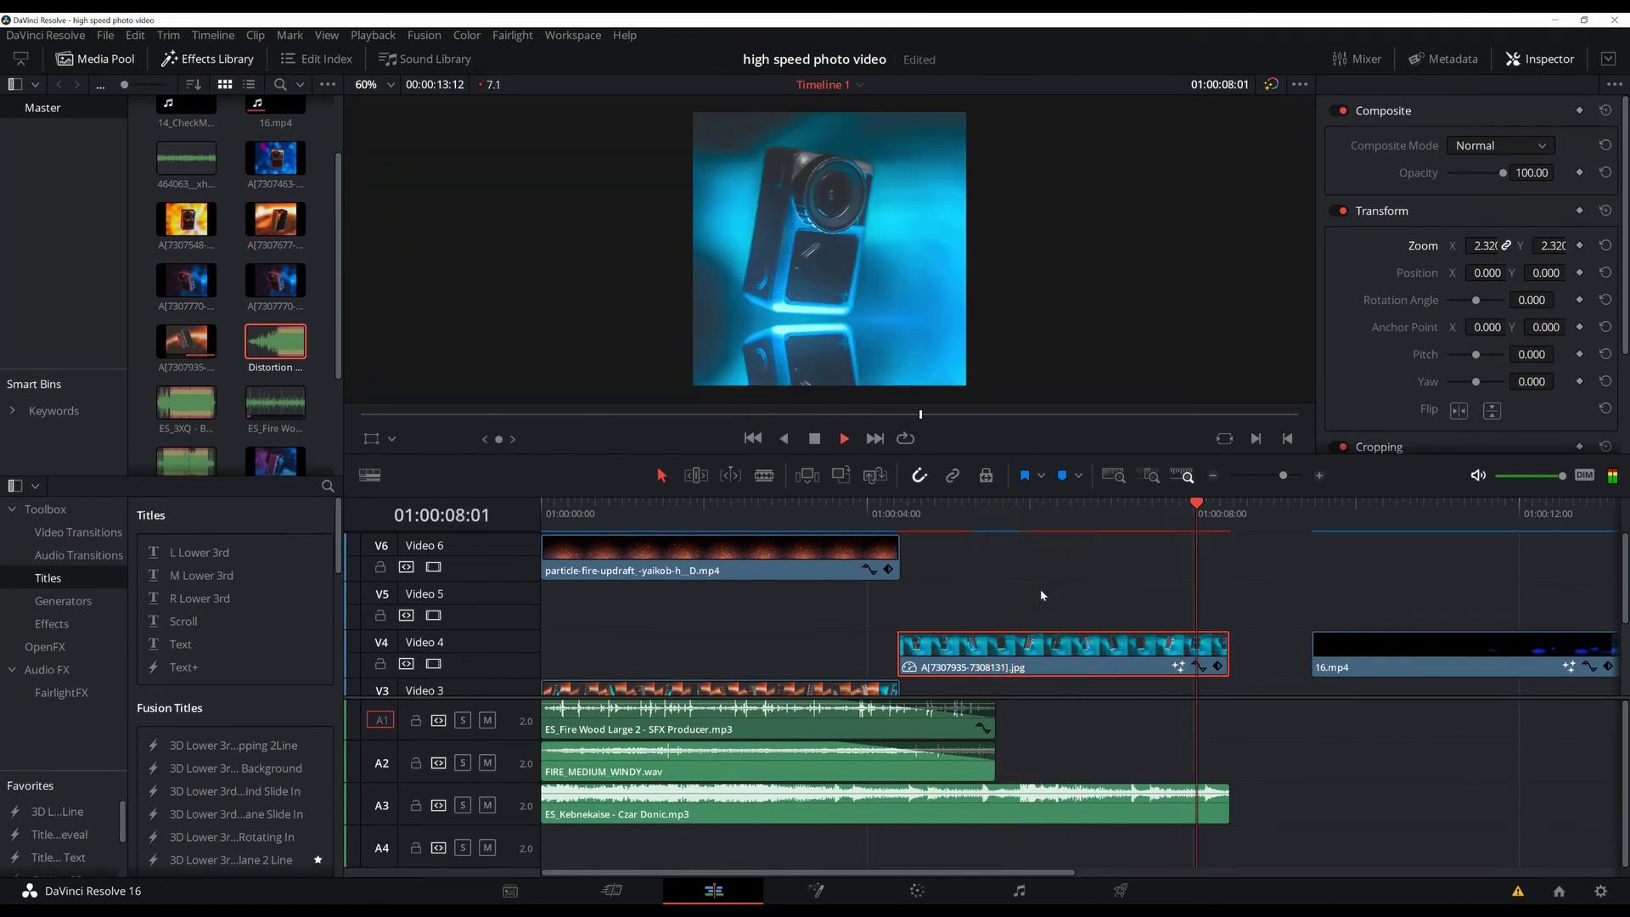
End the timeline playback, realign the paint stroke's lower end point with the string at frame 192 in Fusion, and advance to frame 193
{"action": "key", "text": "space"}
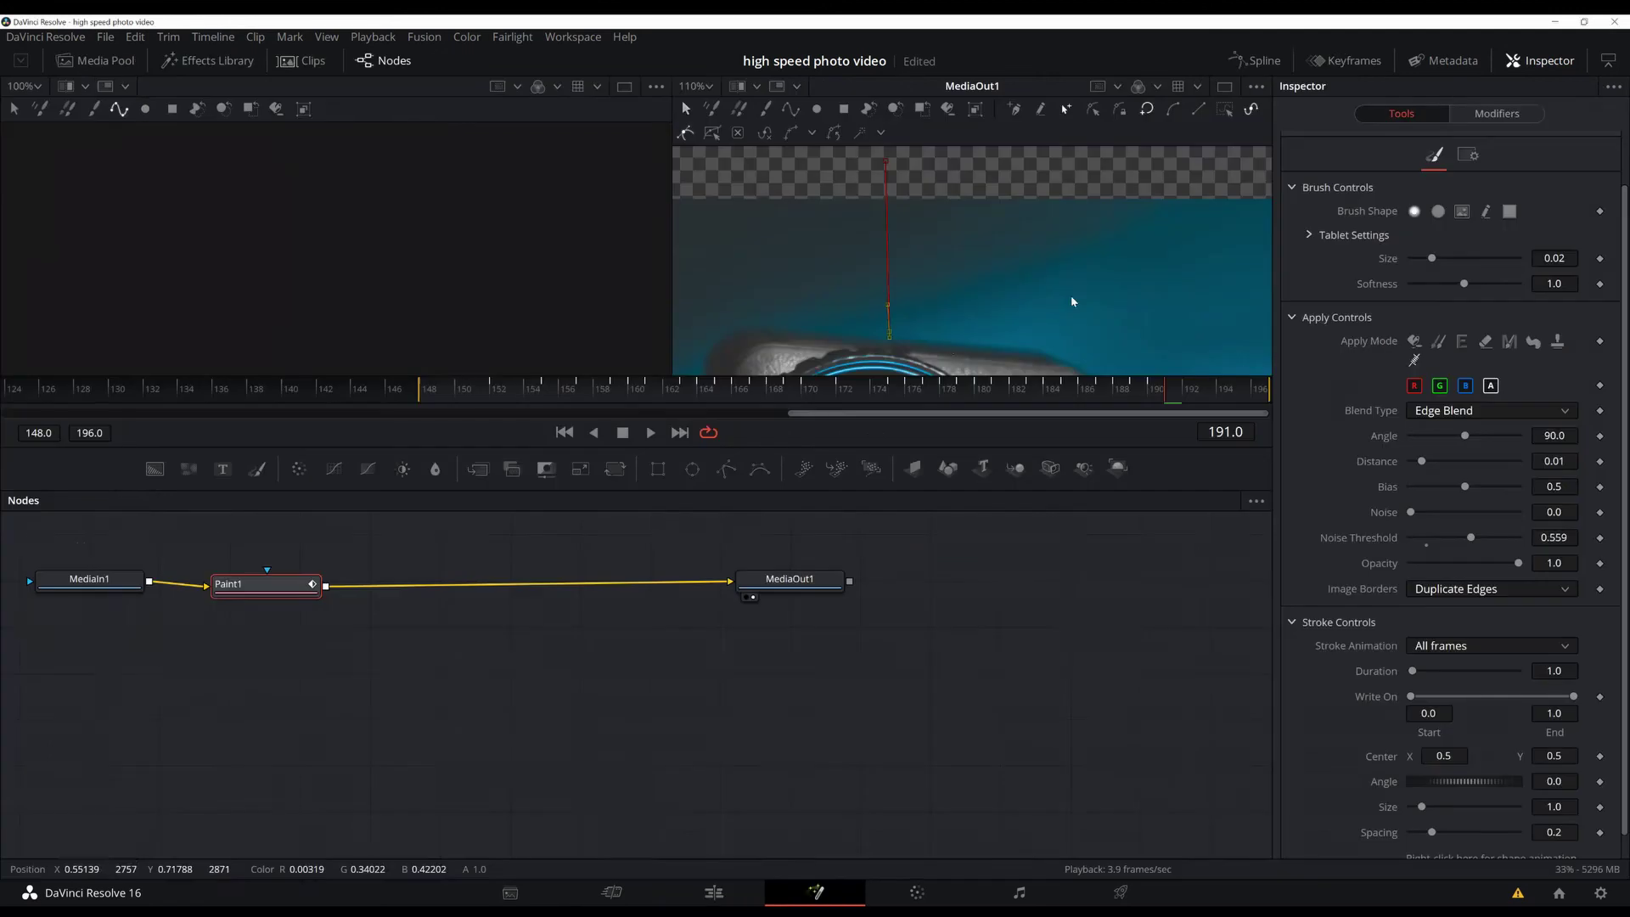
{"action": "left_click", "coordinate": [886, 338]}
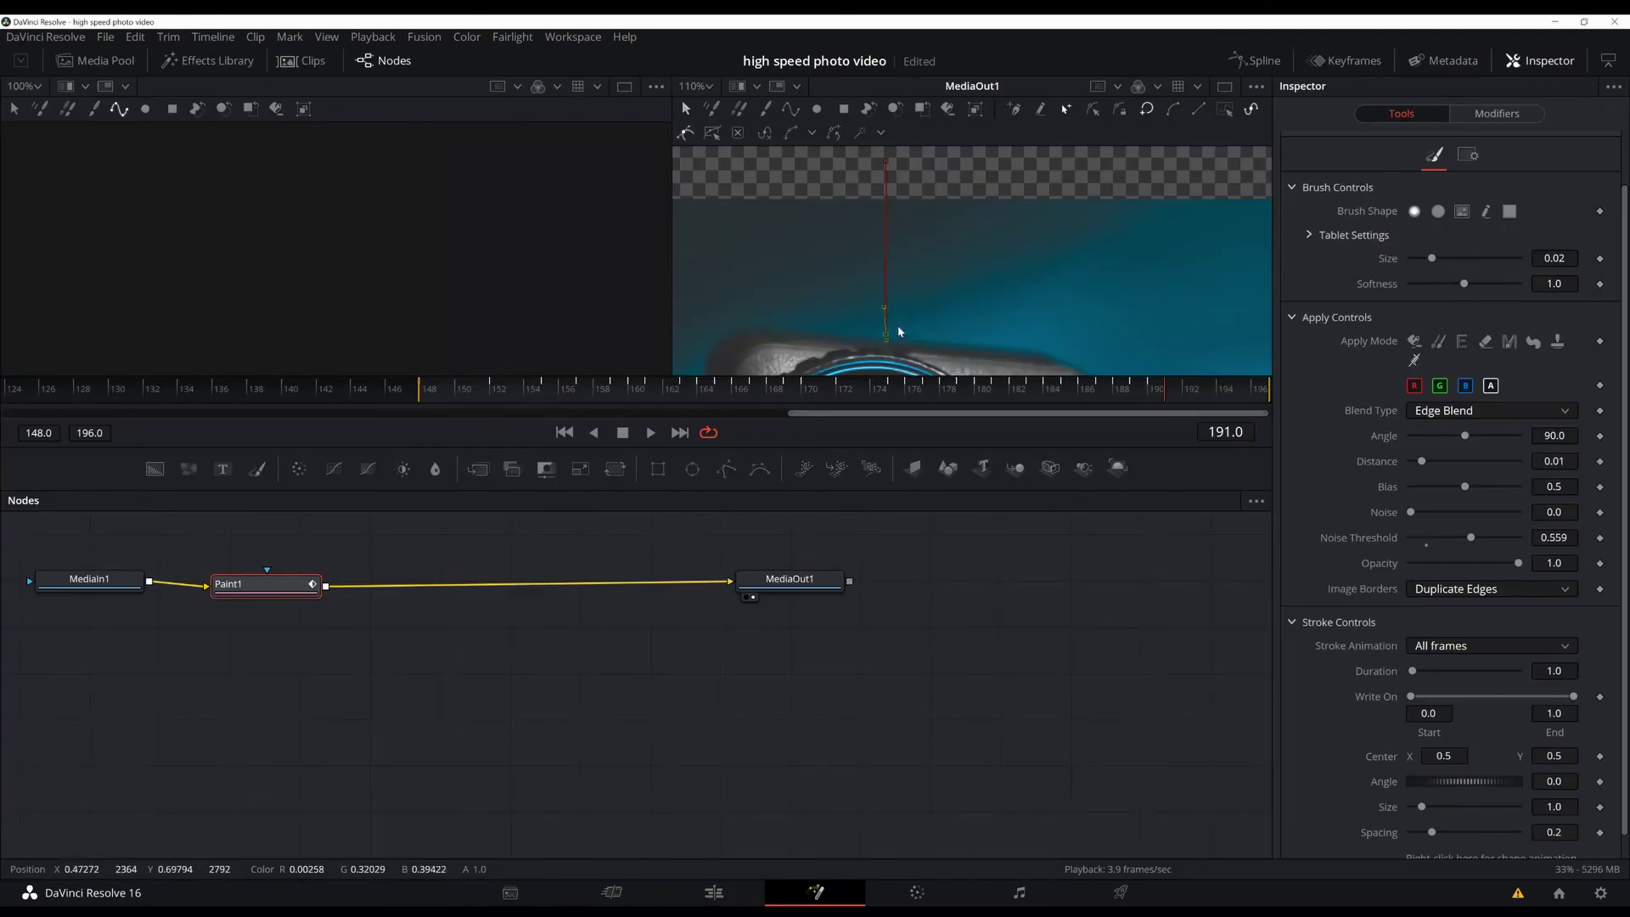
{"action": "key", "text": "Right"}
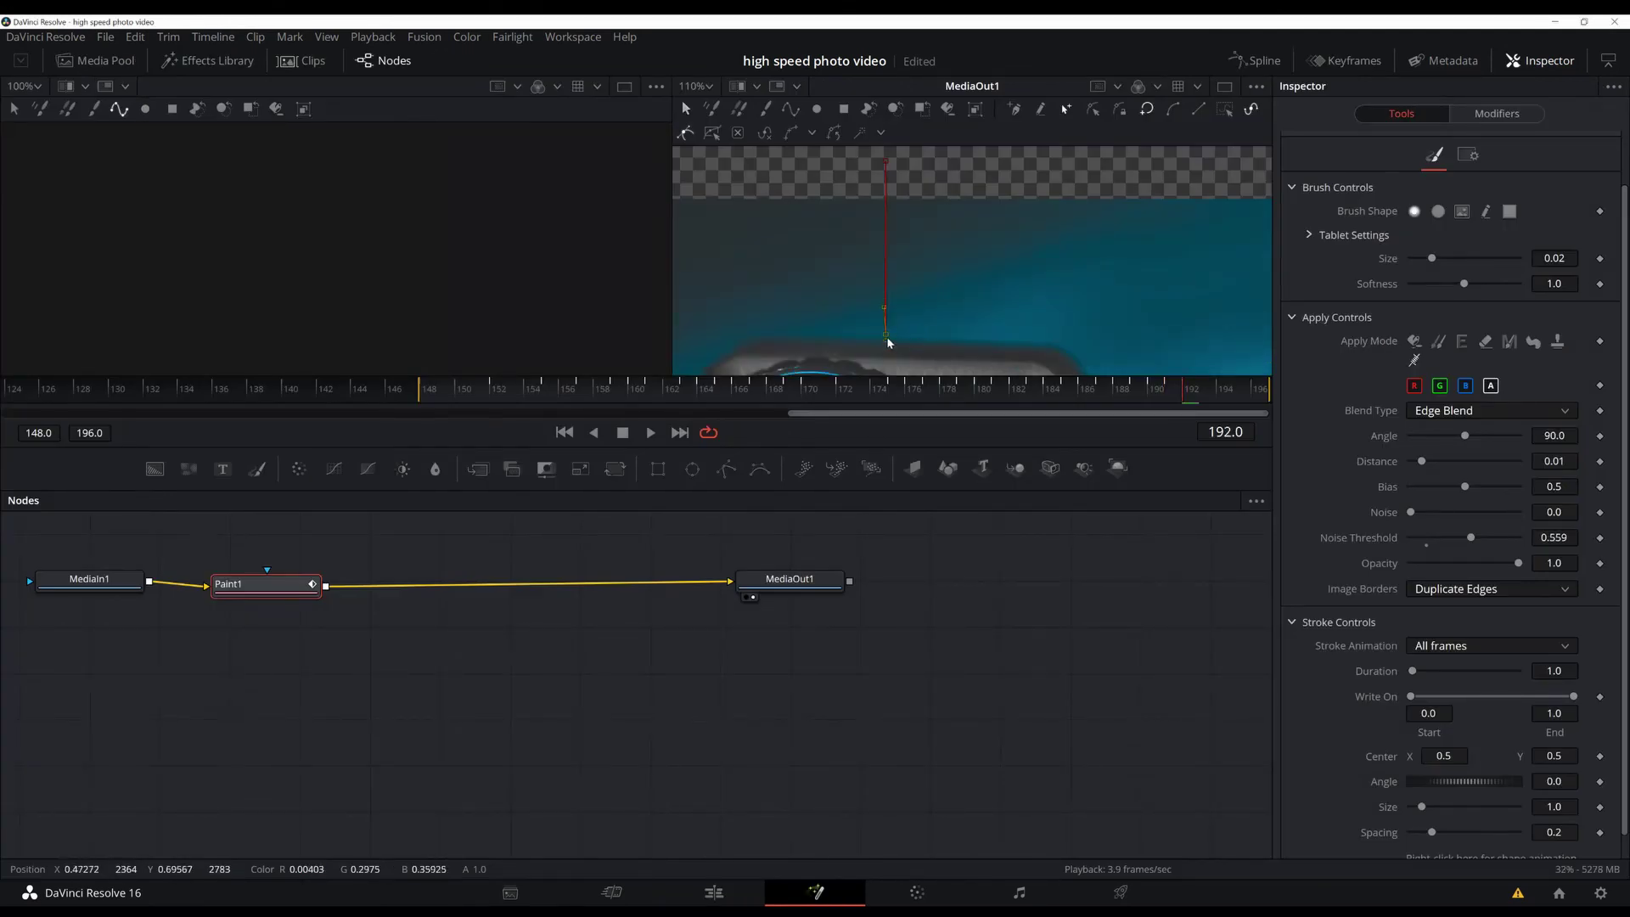
{"action": "left_click_drag", "start_coordinate": [889, 336], "coordinate": [888, 343]}
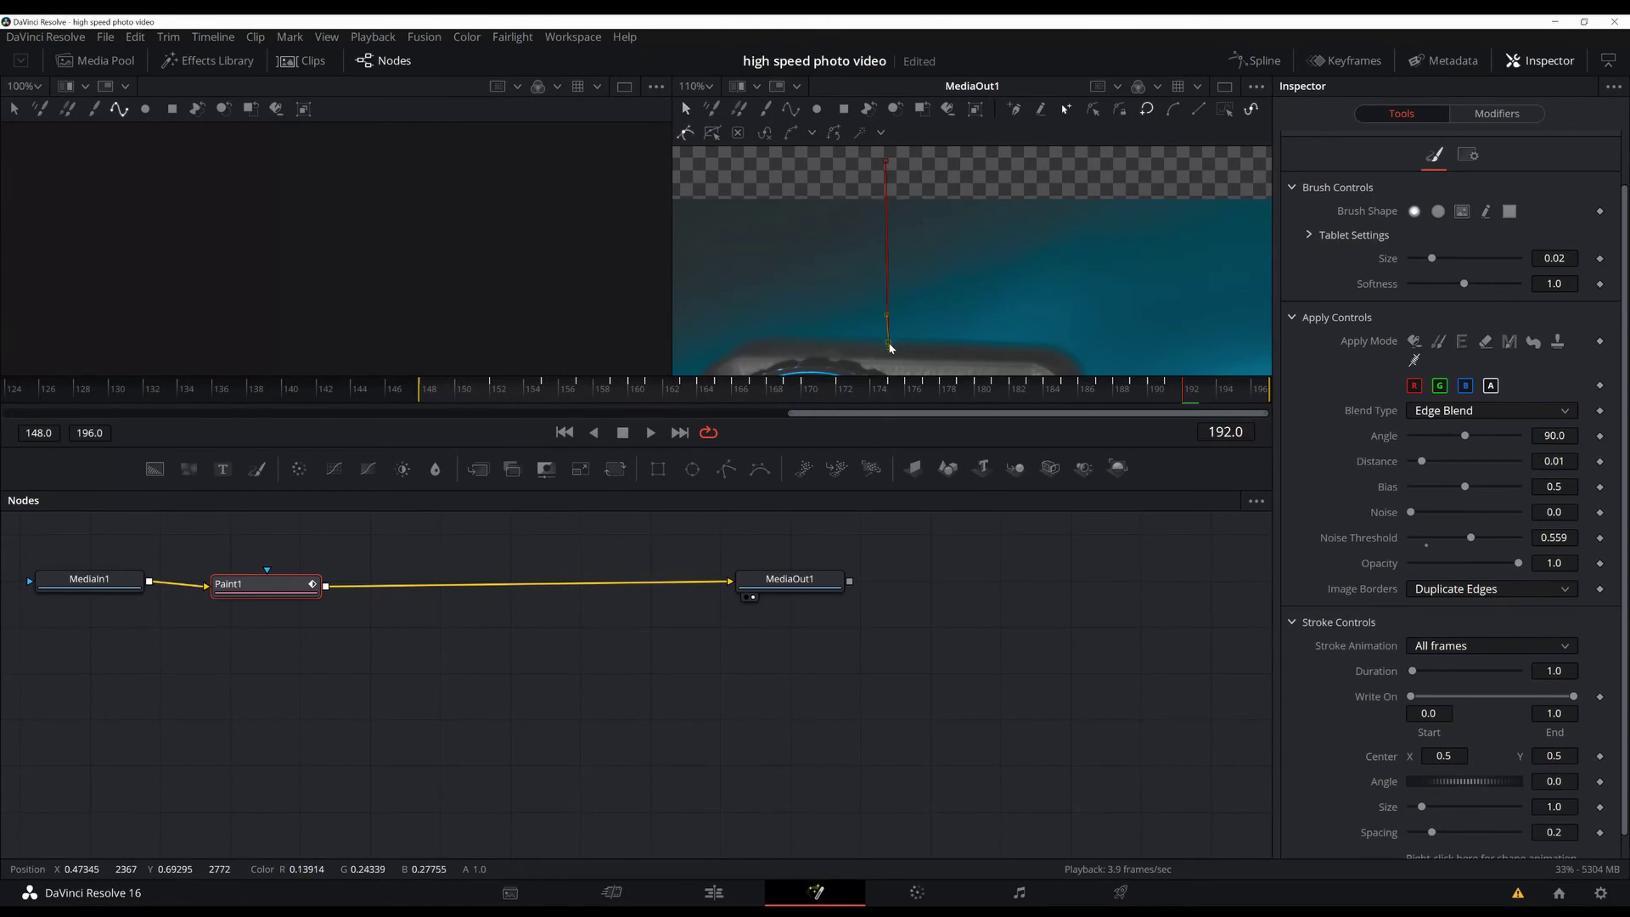
{"action": "key", "text": "Right"}
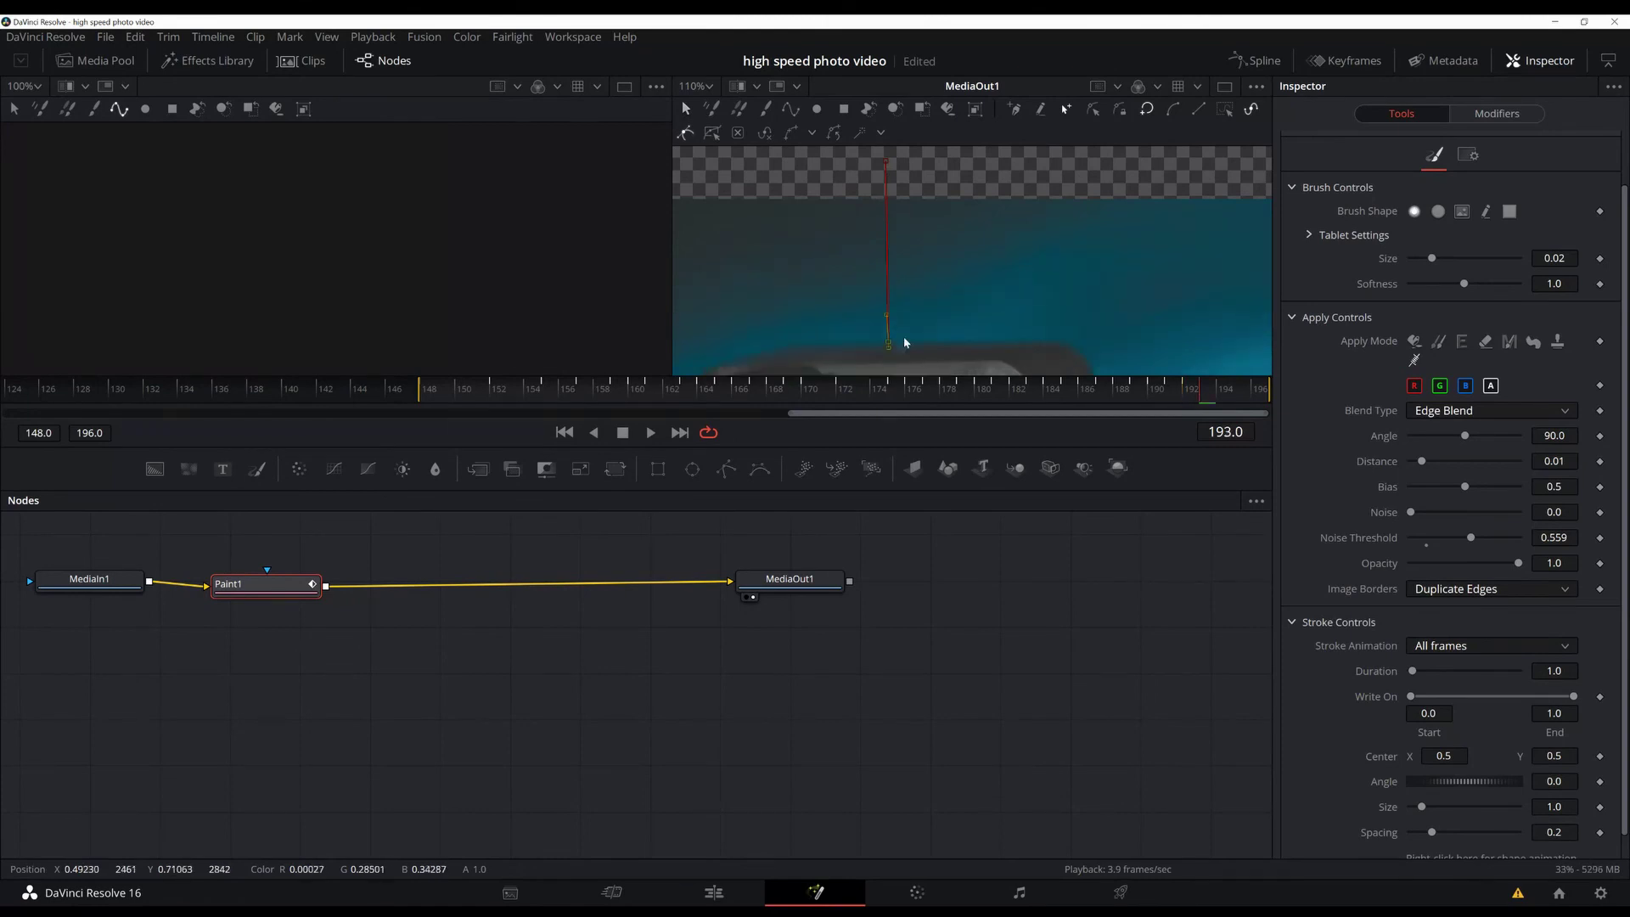
At frame 193, shift the stroke's lower and upper end points sideways onto the string and advance to frame 194
{"action": "left_click_drag", "start_coordinate": [885, 344], "coordinate": [899, 344]}
{"action": "left_click_drag", "start_coordinate": [887, 167], "coordinate": [896, 168]}
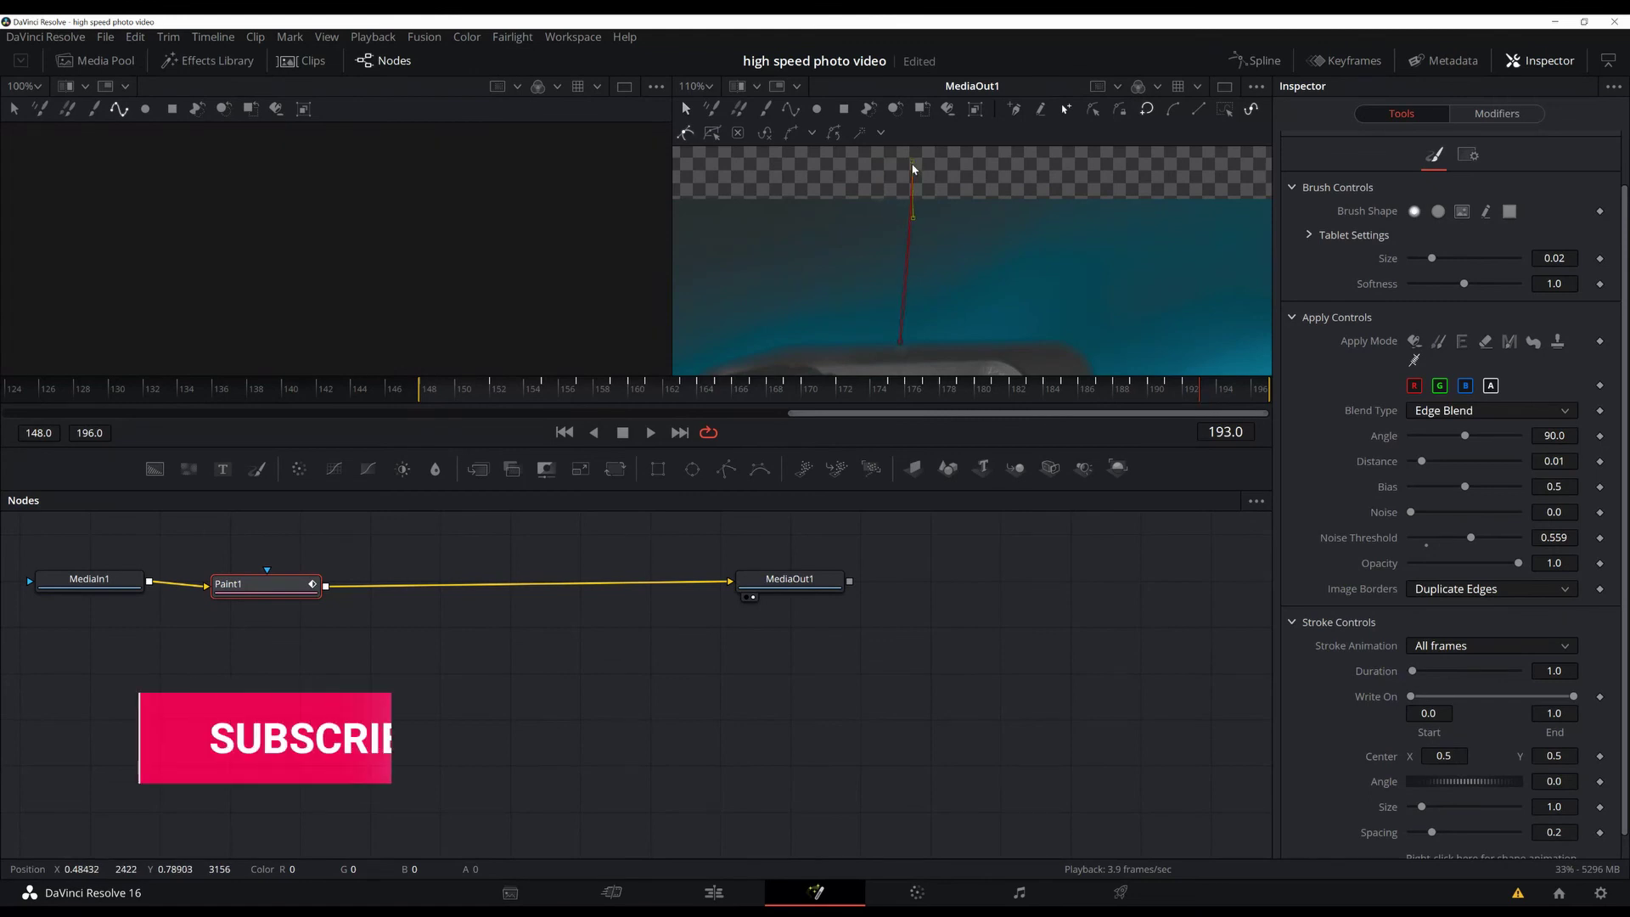
{"action": "left_click_drag", "start_coordinate": [900, 343], "coordinate": [900, 348]}
{"action": "key", "text": "Right"}
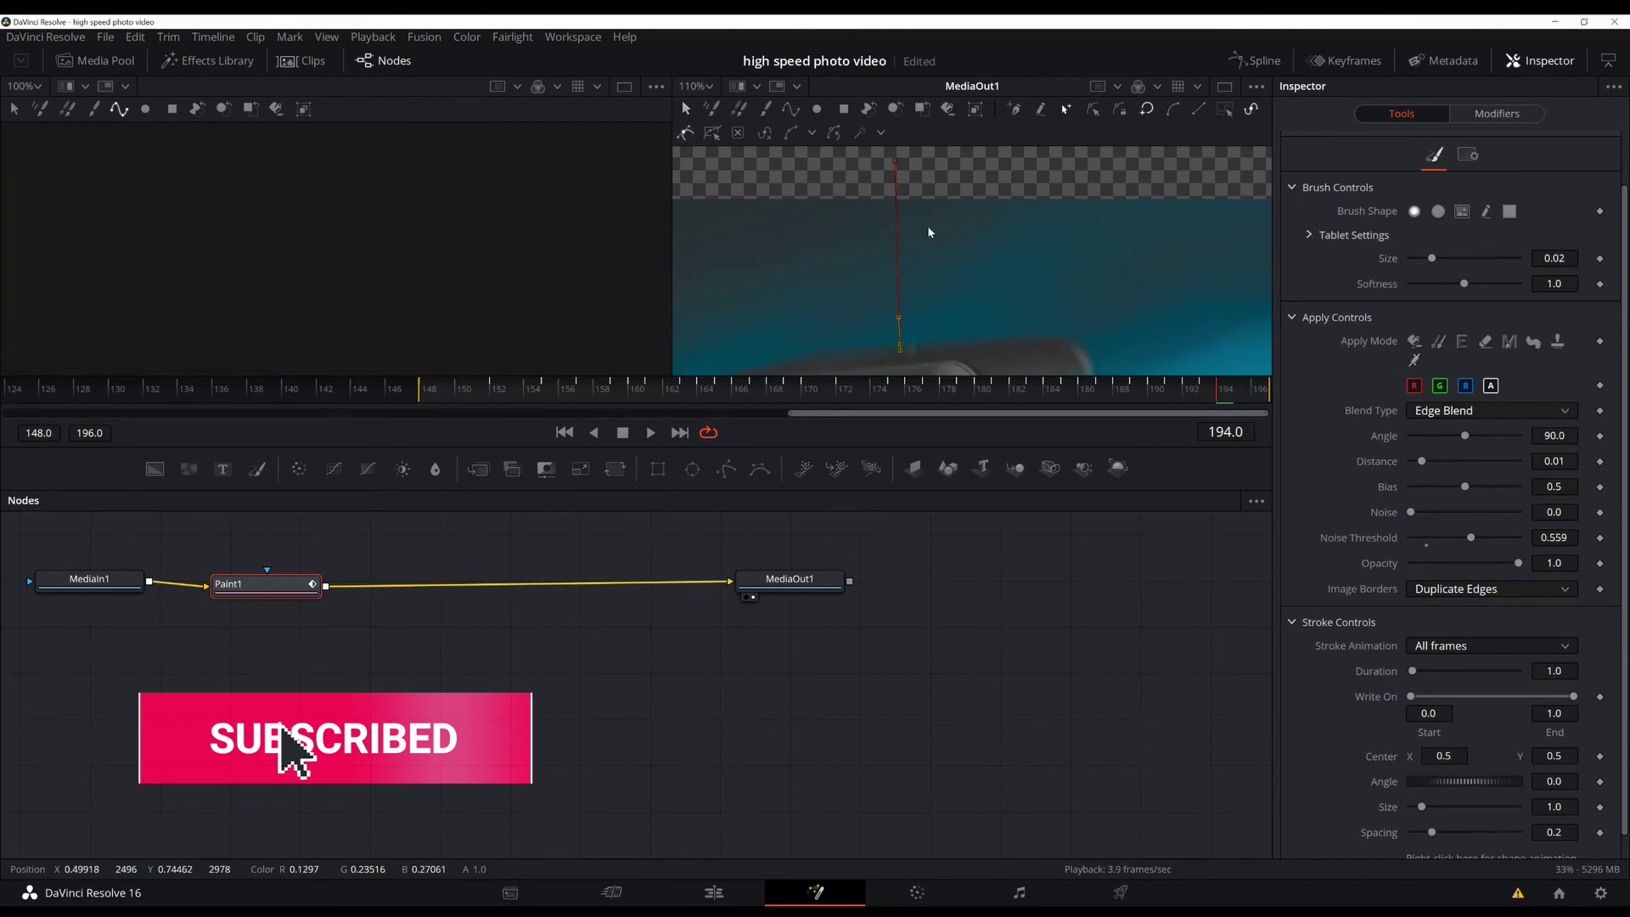
At frame 194, move the stroke's lower end point at the camera and its upper end point to follow the string
{"action": "left_click_drag", "start_coordinate": [901, 345], "coordinate": [907, 343]}
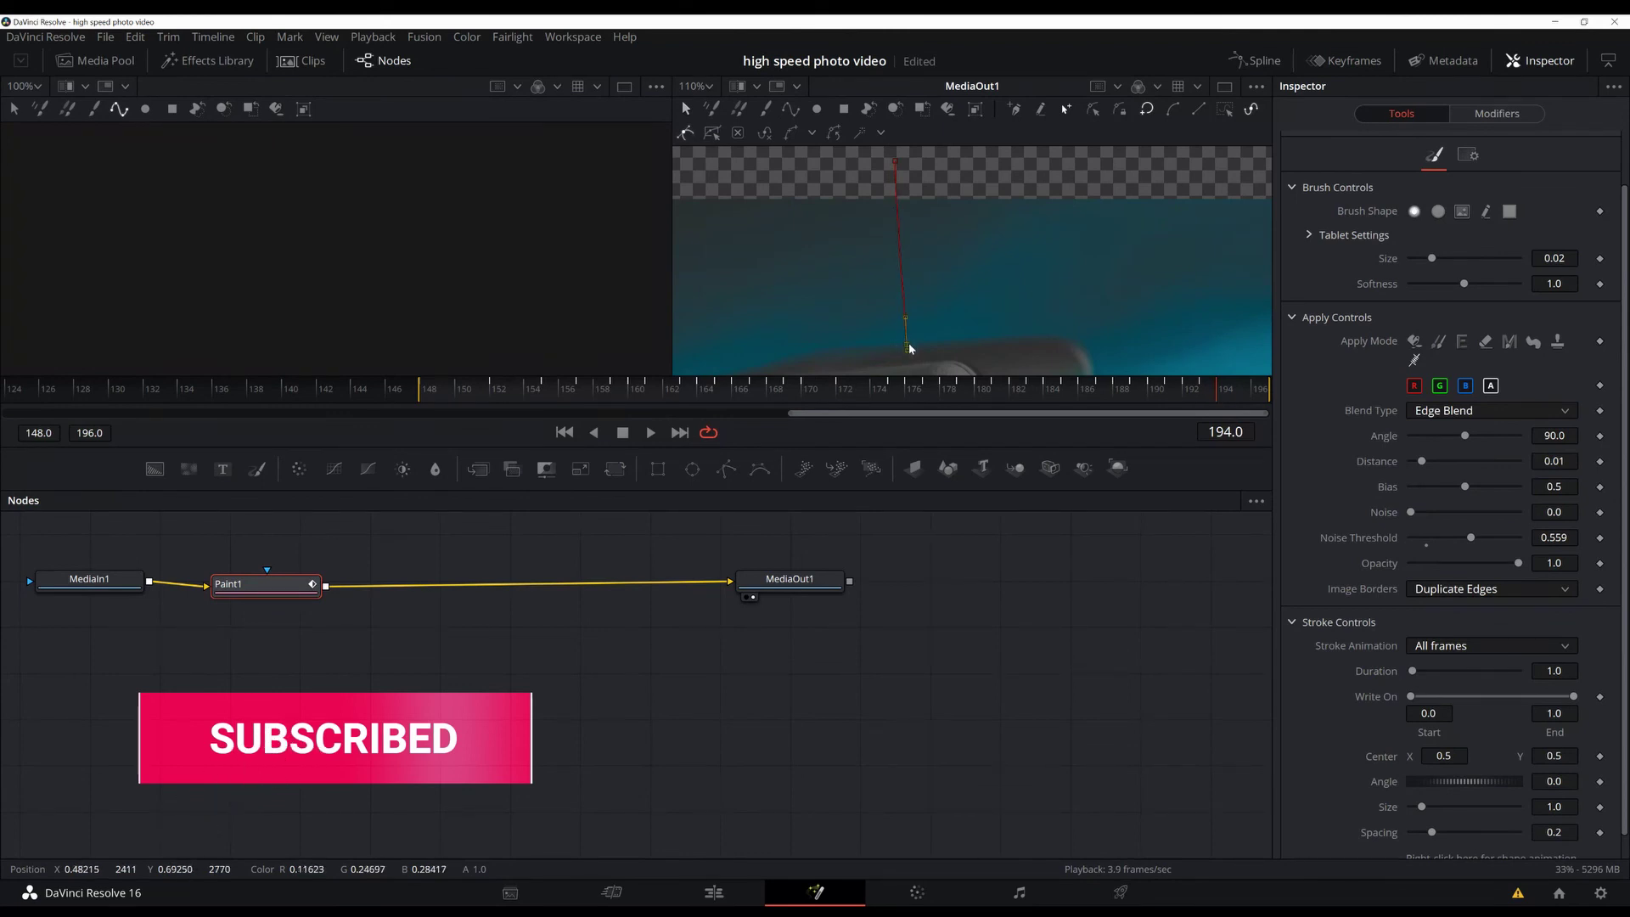
{"action": "left_click", "coordinate": [894, 161]}
{"action": "left_click_drag", "start_coordinate": [893, 161], "coordinate": [899, 163]}
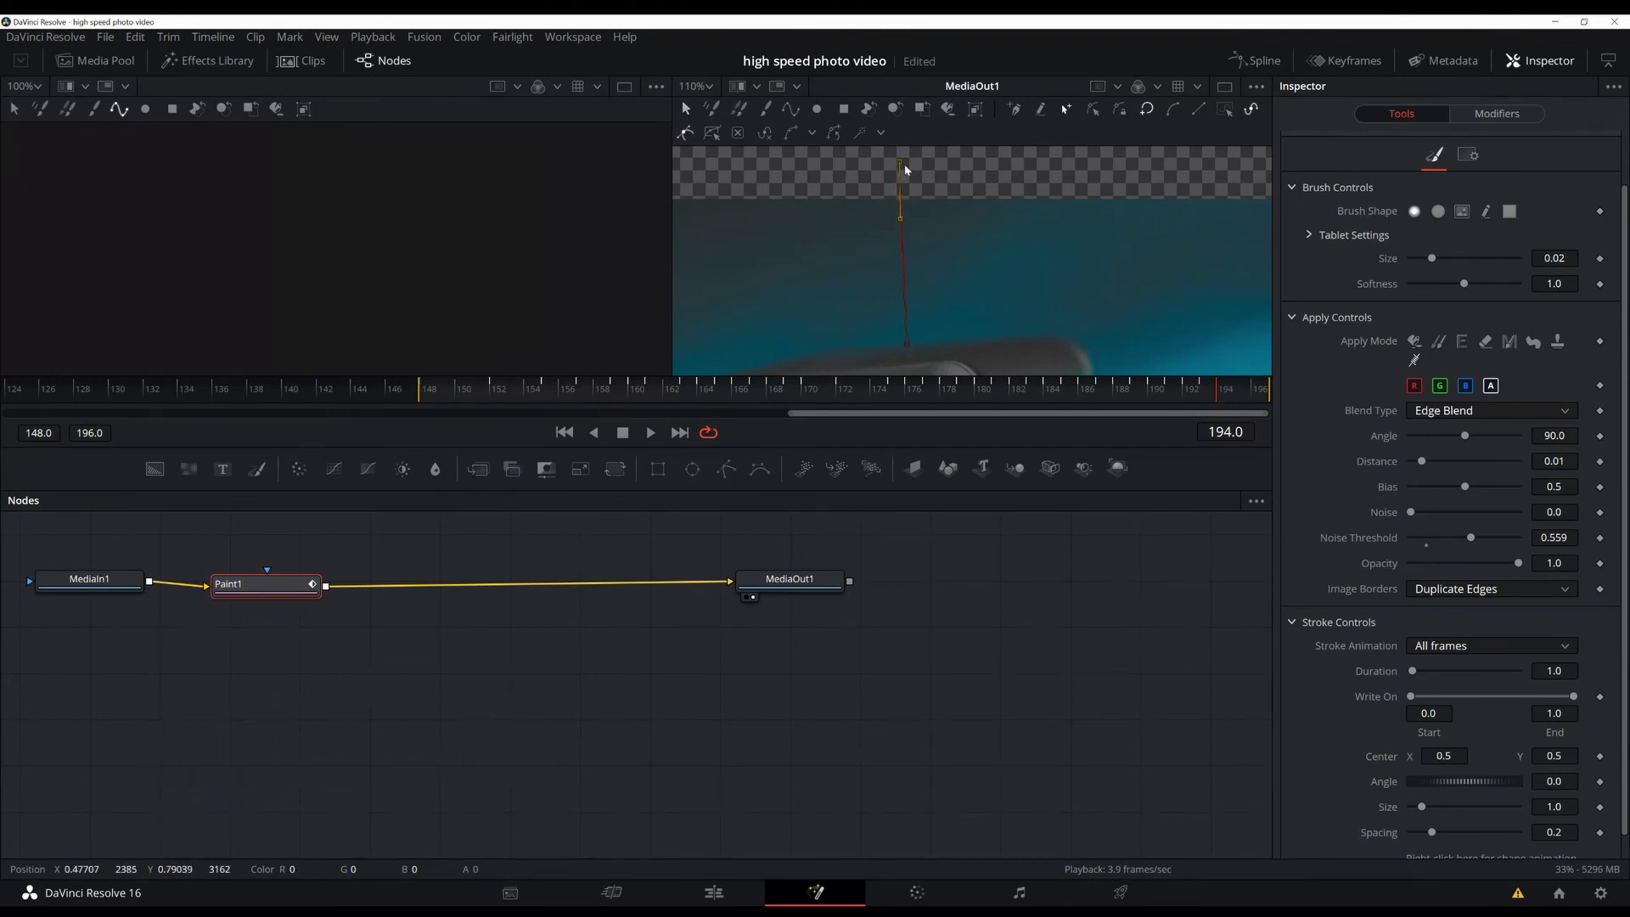